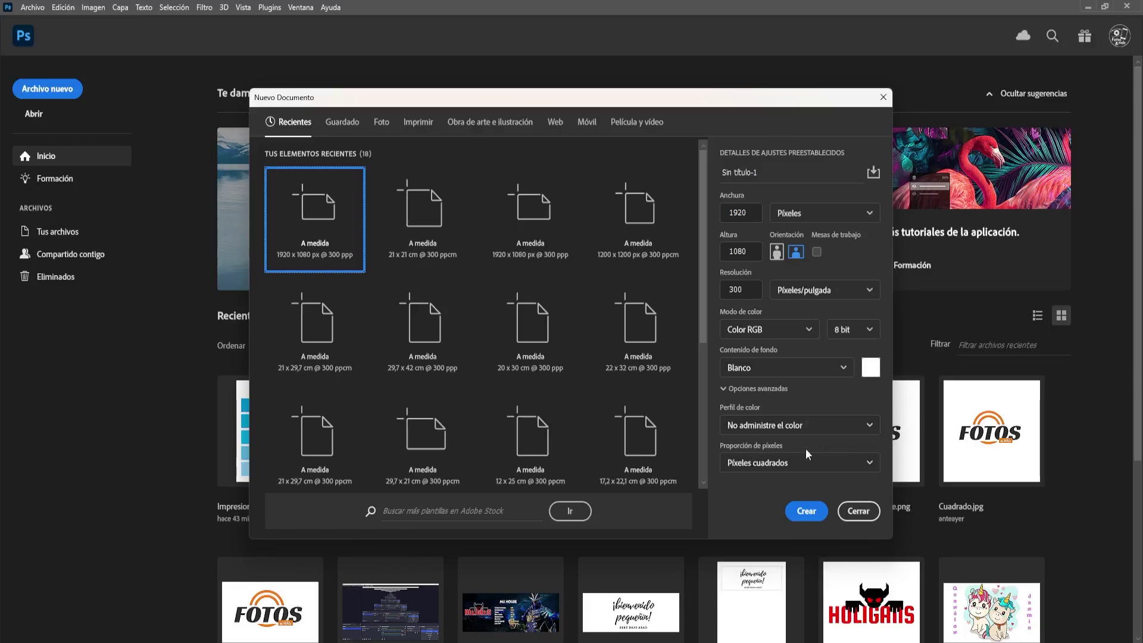
- Create a 1920 x 1080 px RGB document at 300 ppi with a white background and start a new guide layout
{"action": "left_click", "coordinate": [806, 511]}
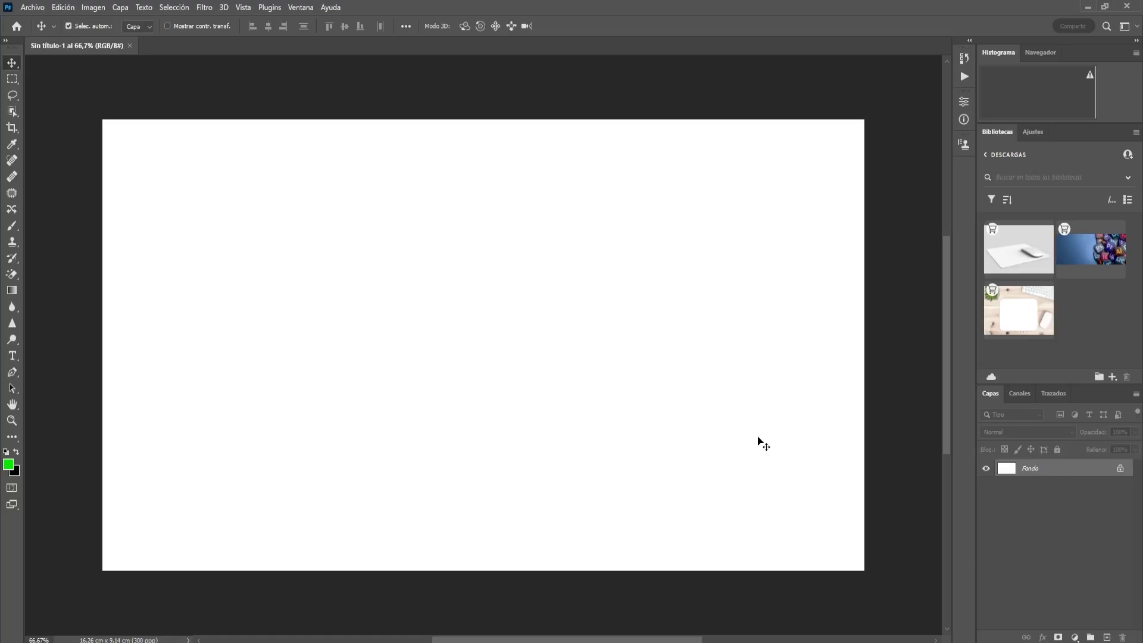
{"action": "left_click", "coordinate": [243, 7]}
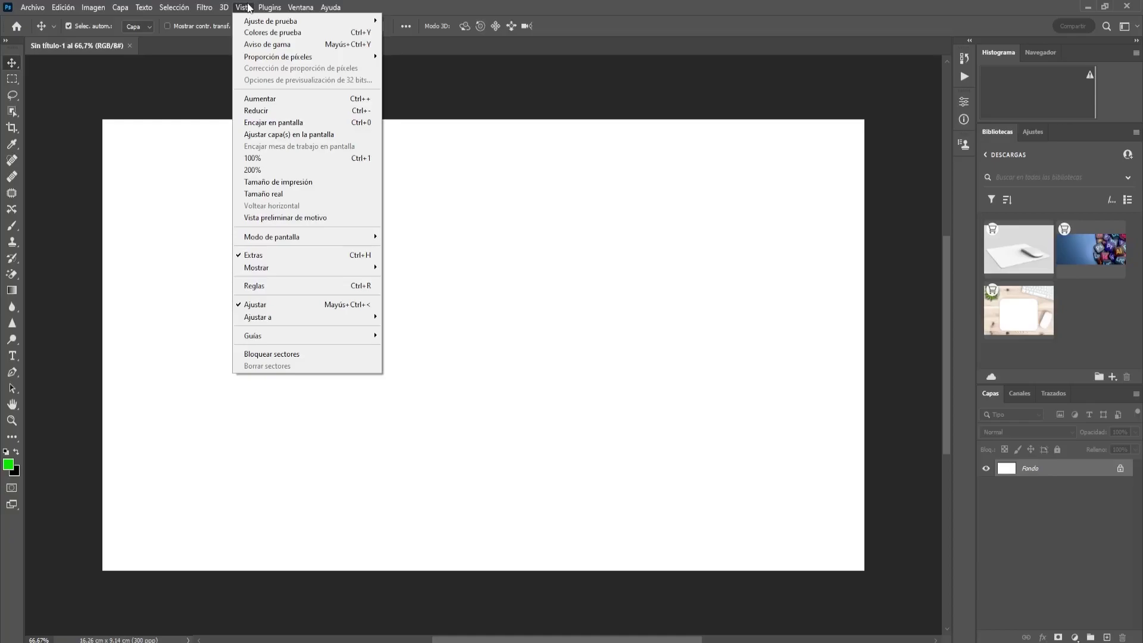
{"action": "mouse_move", "coordinate": [336, 338]}
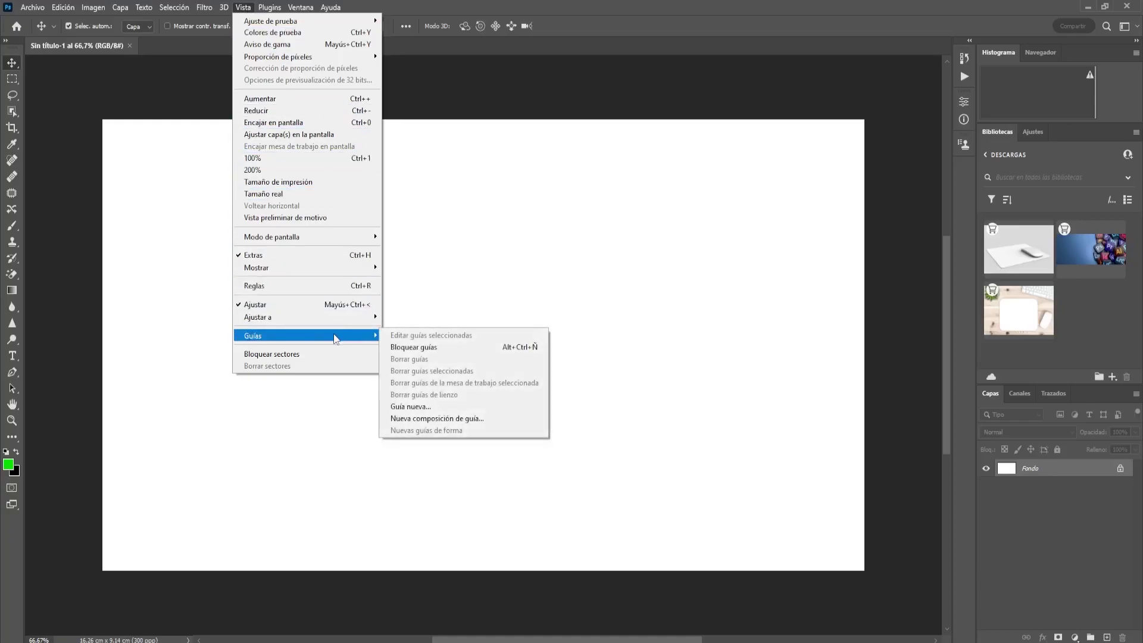
{"action": "left_click", "coordinate": [444, 420]}
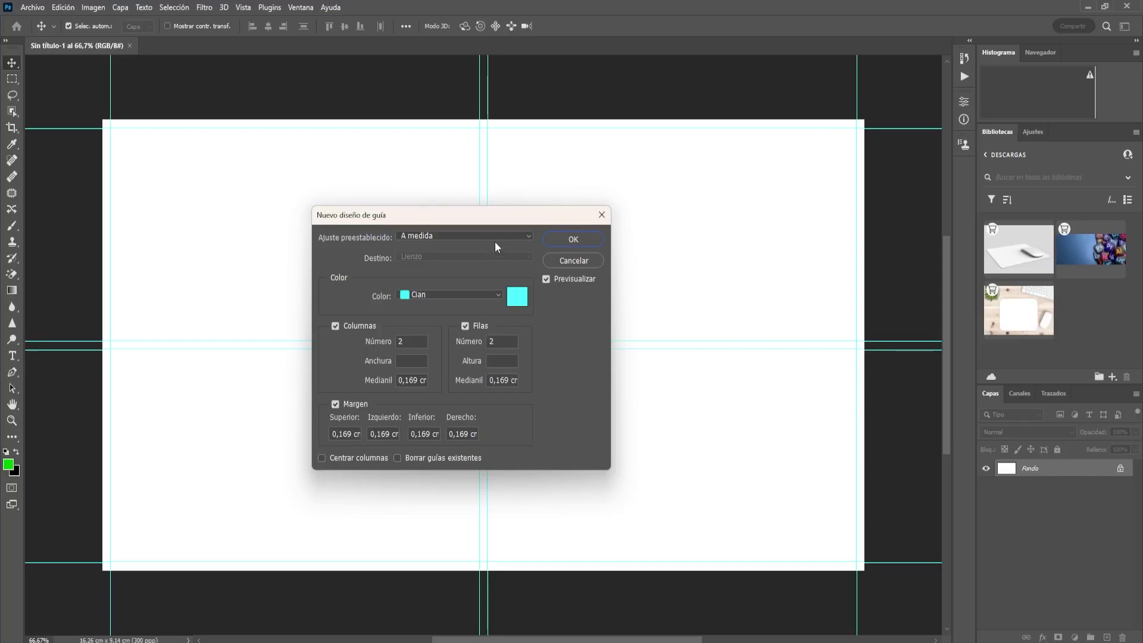
{"action": "left_click_drag", "start_coordinate": [497, 216], "coordinate": [823, 231]}
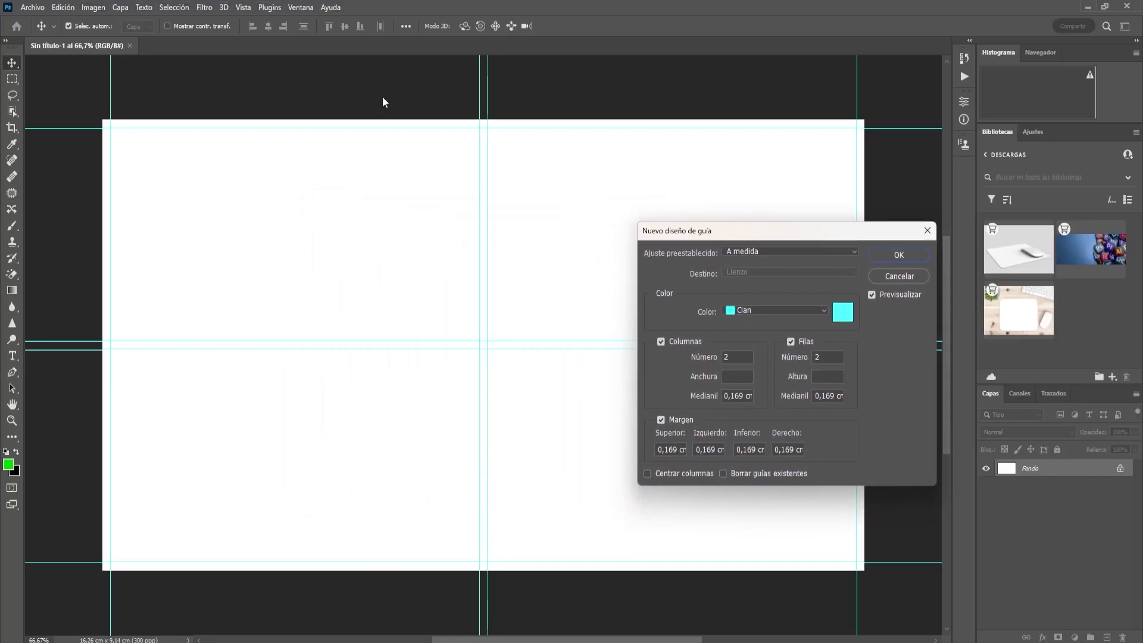
{"action": "left_click_drag", "start_coordinate": [738, 231], "coordinate": [669, 188]}
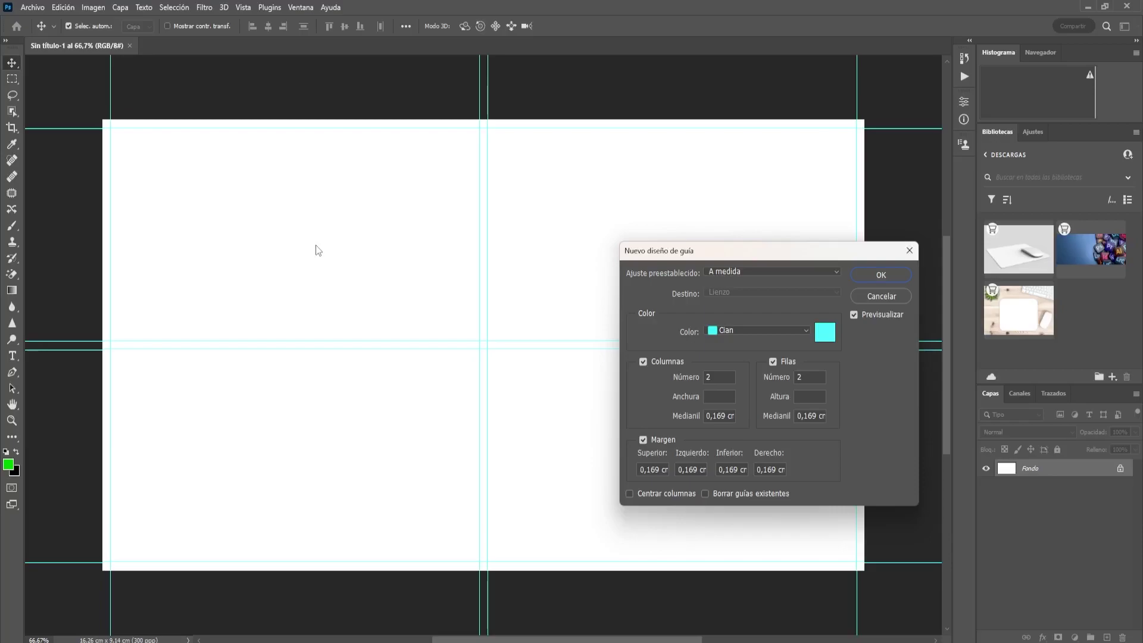
- Try the guide layout with 4 columns and with 5 and 1 rows, and return both counts to 2
{"action": "left_click", "coordinate": [721, 378]}
{"action": "key", "text": "BackSpace"}
{"action": "type", "text": "4"}
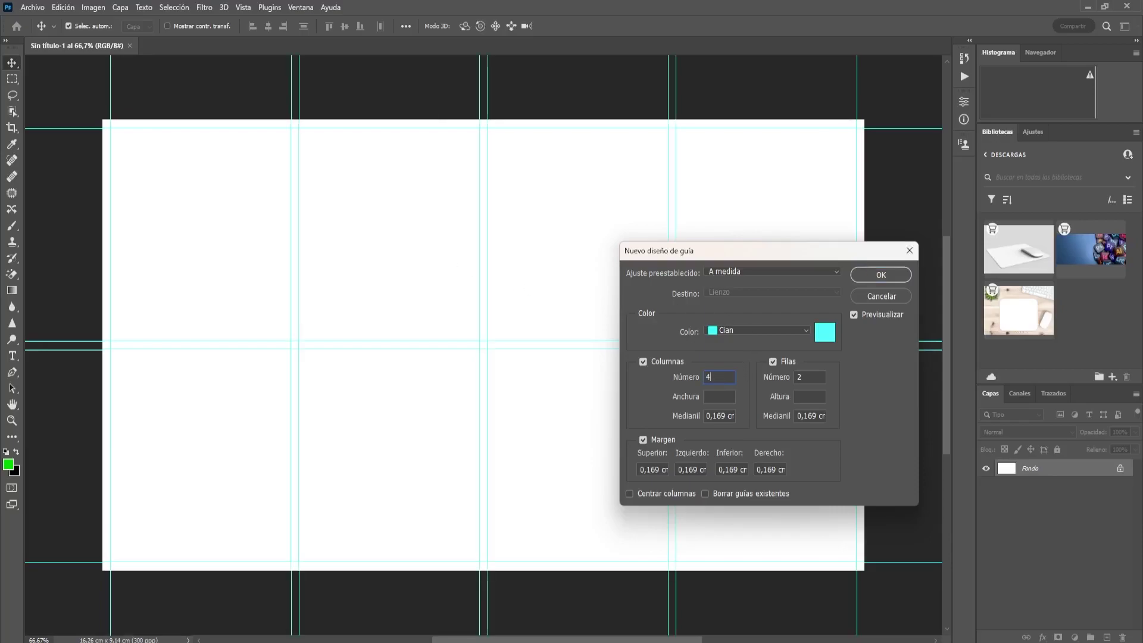
{"action": "key", "text": "Tab"}
{"action": "double_click", "coordinate": [805, 378]}
{"action": "key", "text": "BackSpace"}
{"action": "type", "text": "5"}
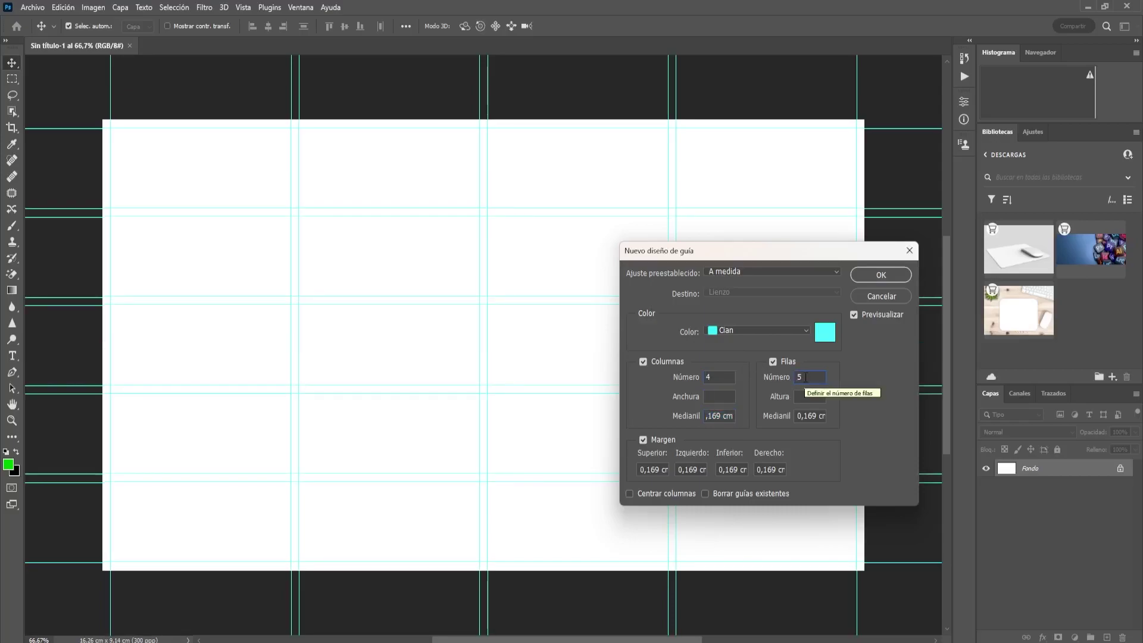
{"action": "key", "text": "BackSpace"}
{"action": "type", "text": "1"}
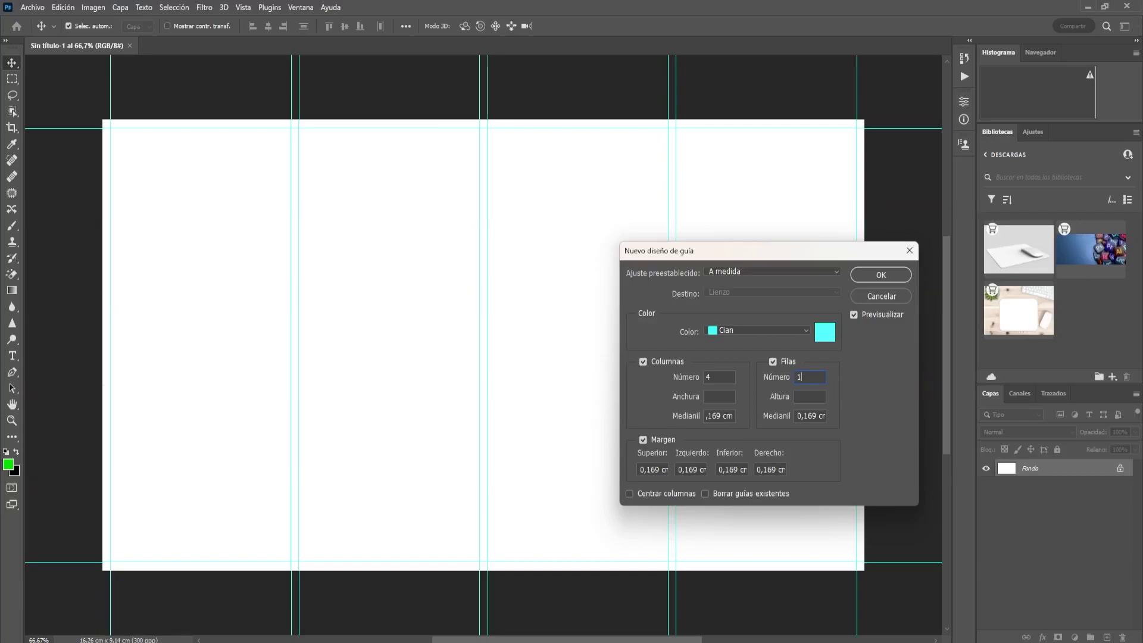
{"action": "key", "text": "BackSpace"}
{"action": "type", "text": "2"}
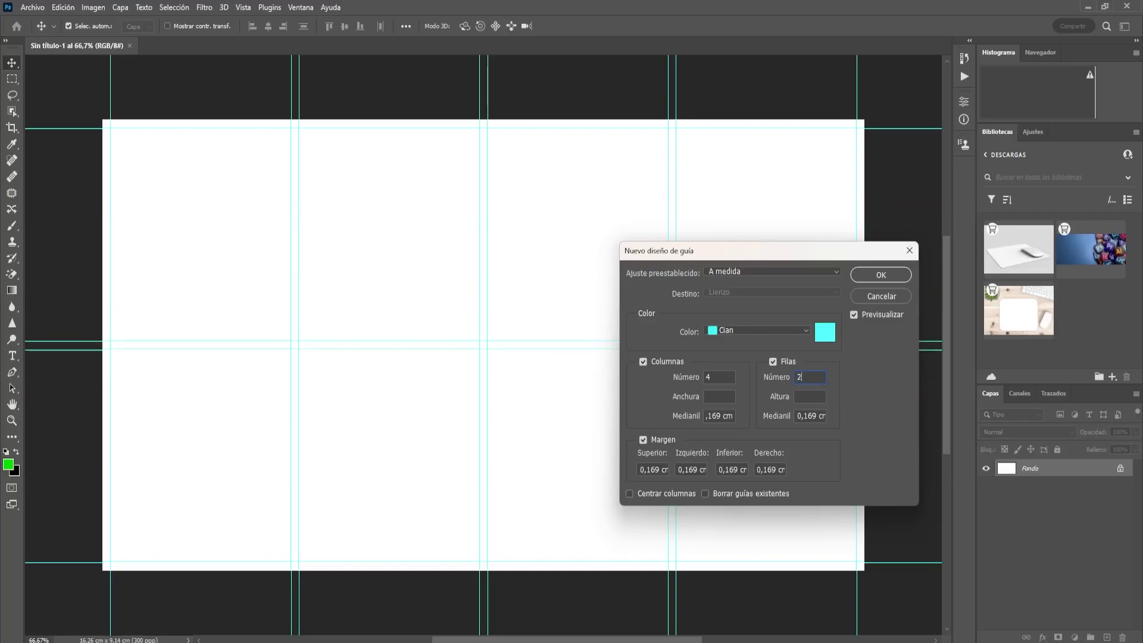
{"action": "left_click_drag", "start_coordinate": [731, 381], "coordinate": [684, 378]}
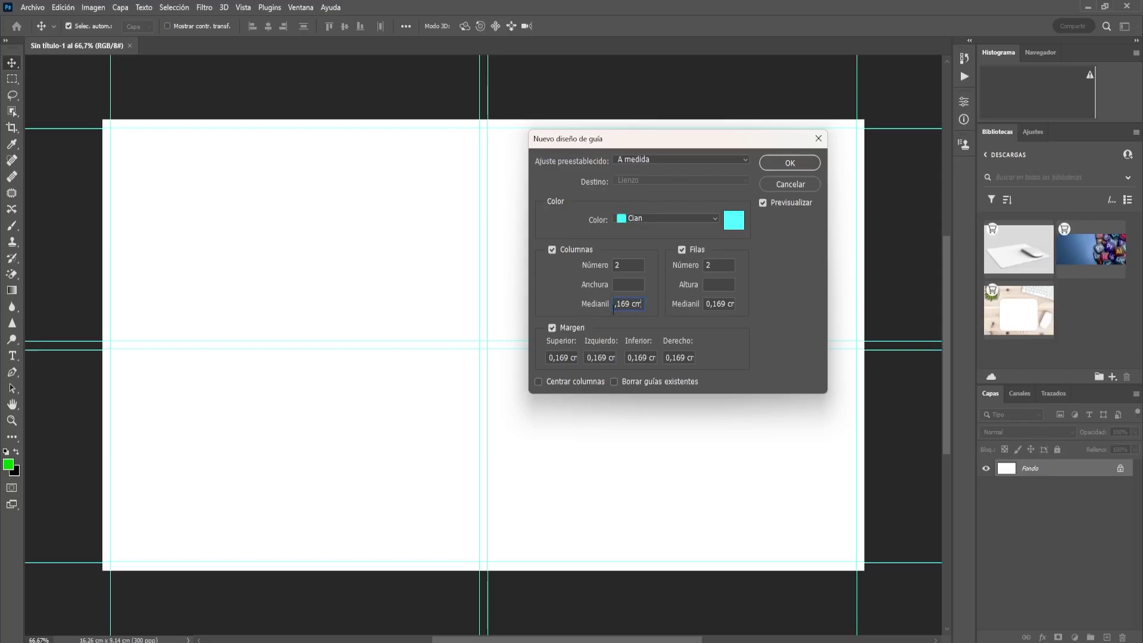
- Try a wider column gutter in the guide layout and restore it to 0,169 cm
{"action": "left_click", "coordinate": [631, 308]}
{"action": "double_click", "coordinate": [631, 308]}
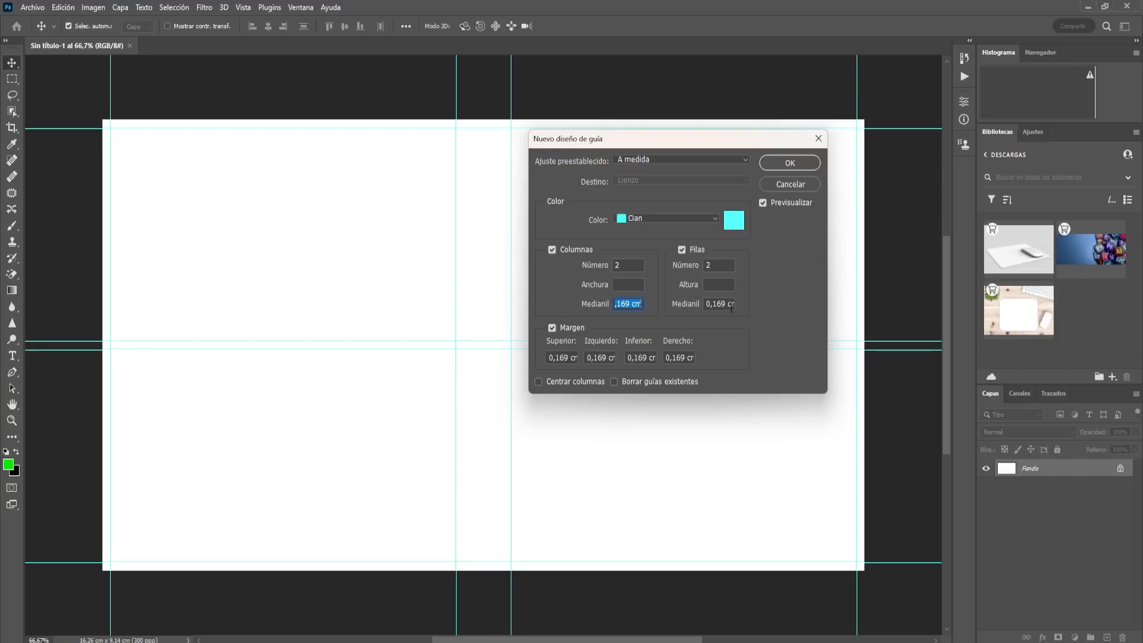
{"action": "left_click", "coordinate": [616, 305]}
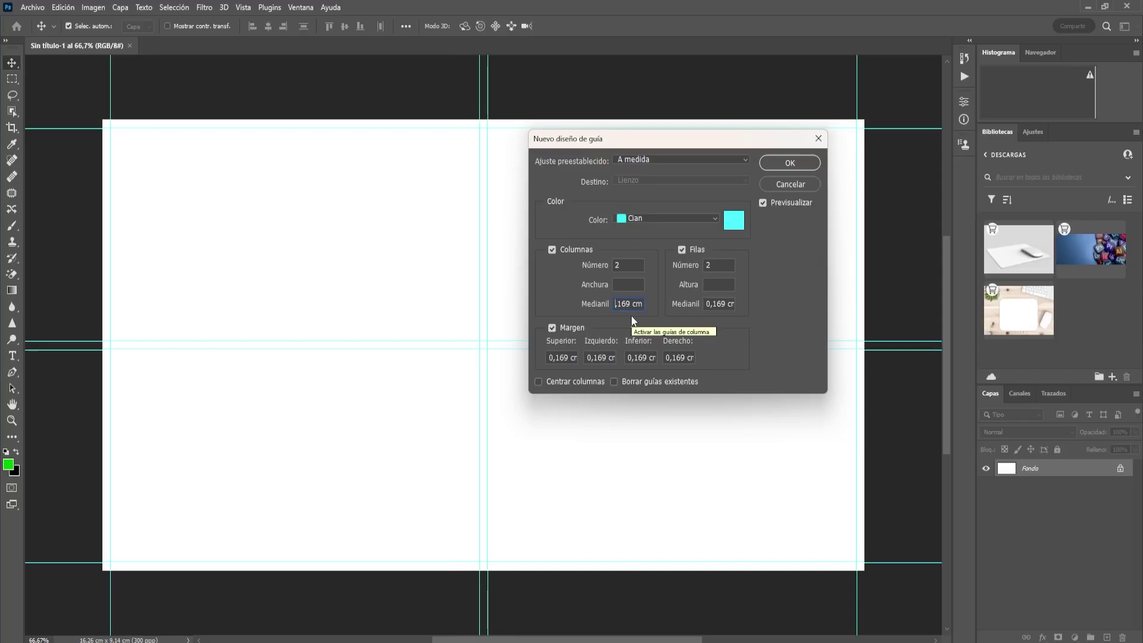
{"action": "type", "text": "0"}
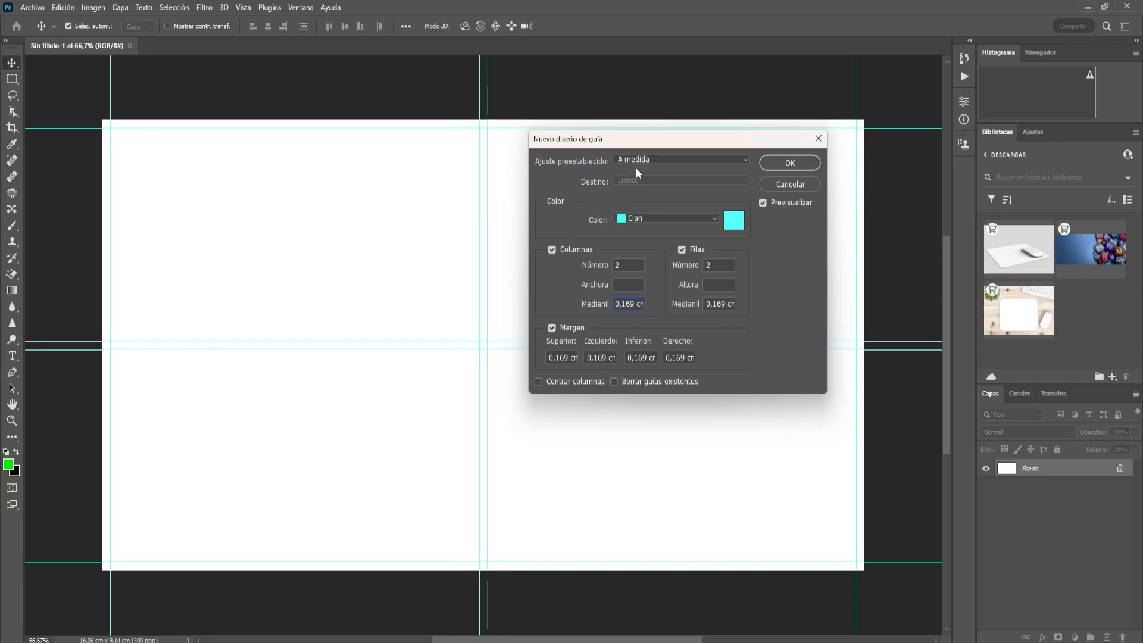
- Turn the guide layout's margins off and back on to compare the preview
{"action": "left_click_drag", "start_coordinate": [601, 305], "coordinate": [601, 338]}
{"action": "left_click", "coordinate": [552, 328]}
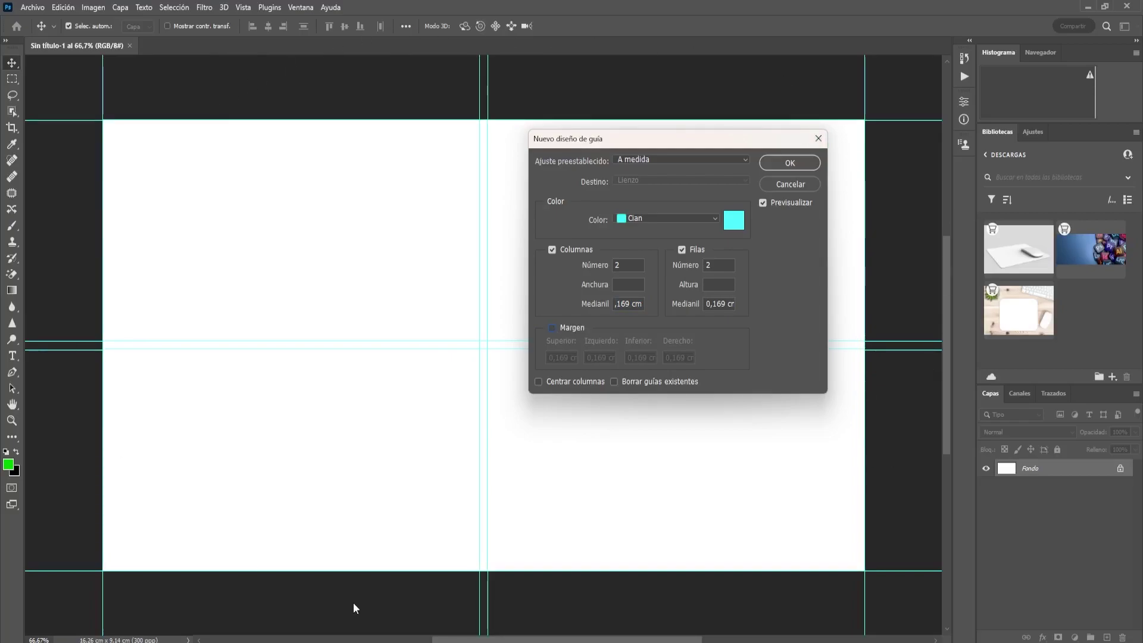
{"action": "left_click", "coordinate": [553, 328]}
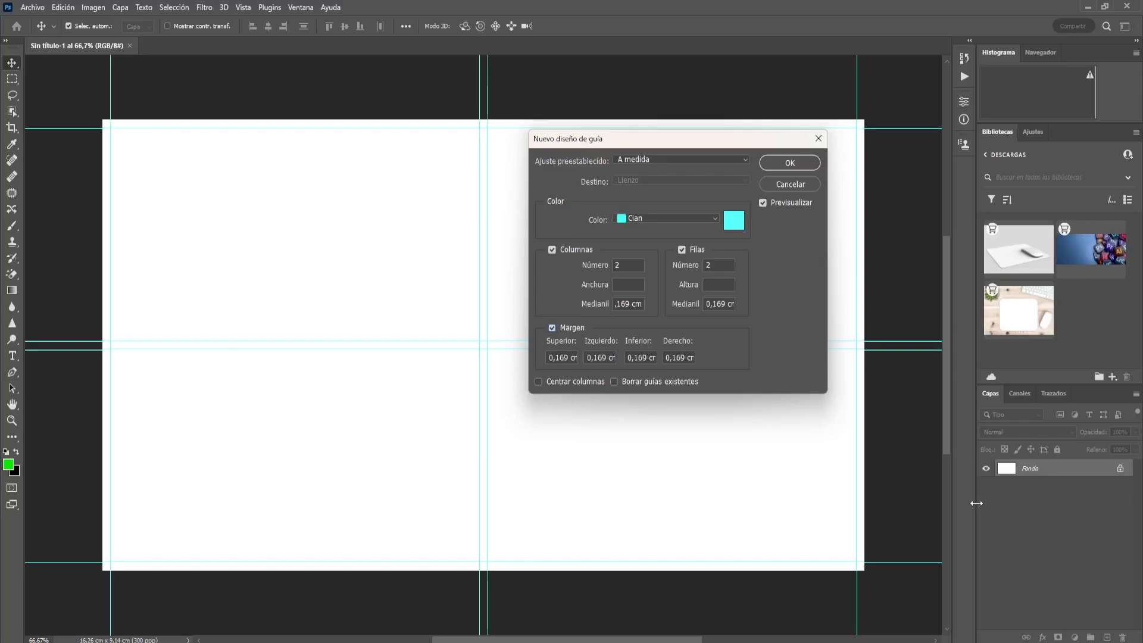
- Try another top margin, restore it to 0,169 cm, and apply the guide layout with 2 columns and 2 rows
{"action": "left_click", "coordinate": [549, 357]}
{"action": "type", "text": "1"}
{"action": "key", "text": "BackSpace"}
{"action": "type", "text": "0"}
{"action": "left_click", "coordinate": [788, 163]}
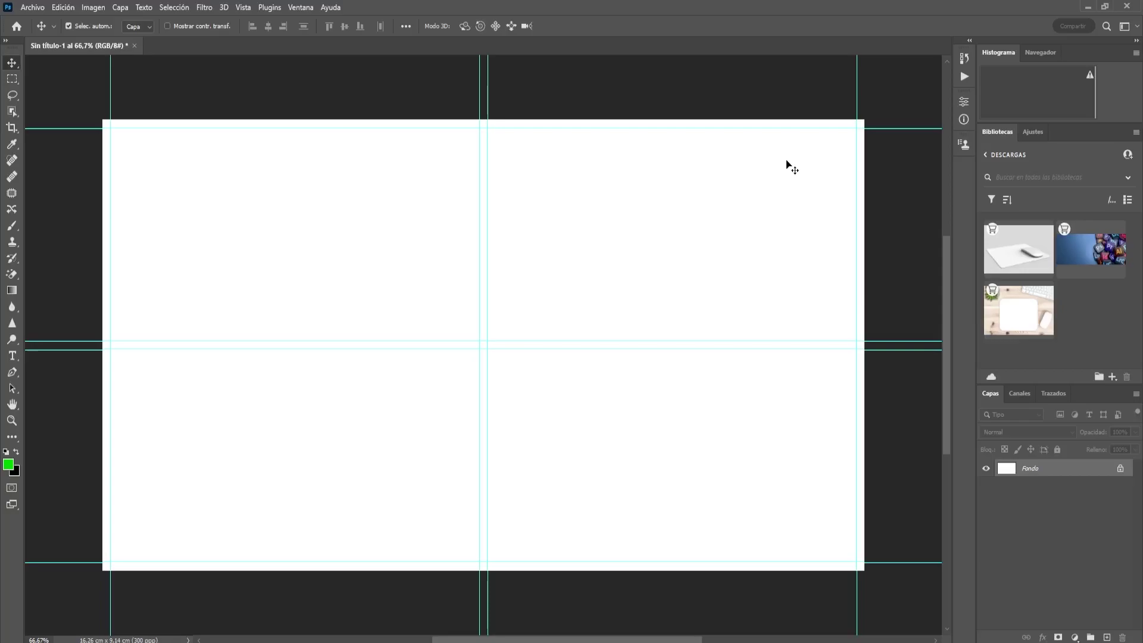
- Place the image 051-Cómo-desenfocar-el-fondo-de-una-imagen-Rápido-y-Fácil5.jpg as an embedded element
{"action": "left_click", "coordinate": [32, 8]}
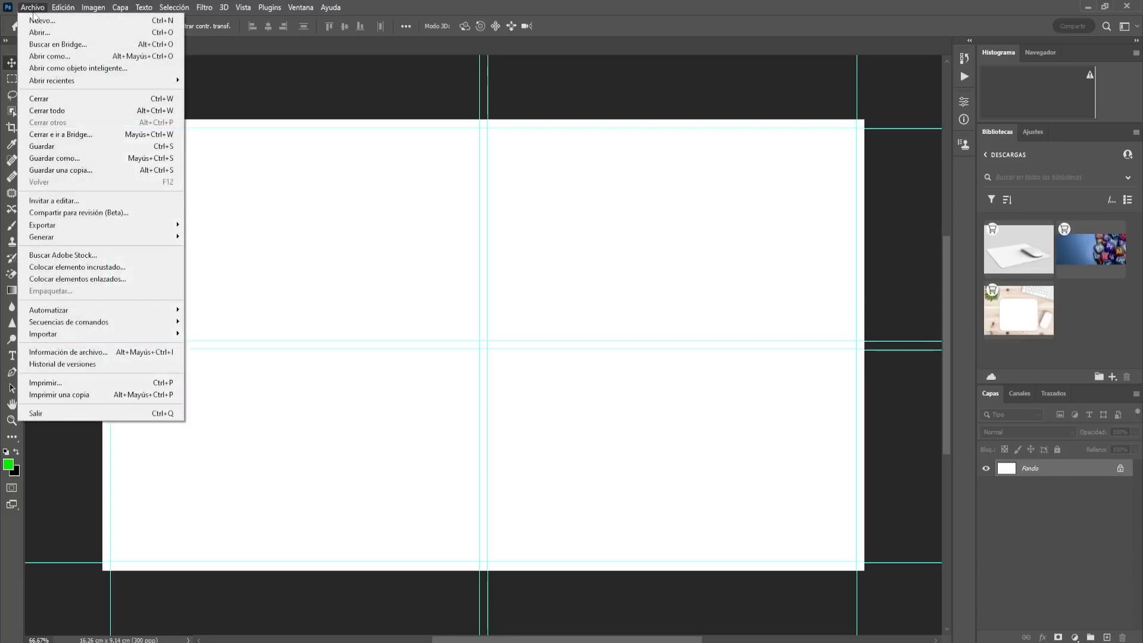
{"action": "left_click", "coordinate": [105, 268]}
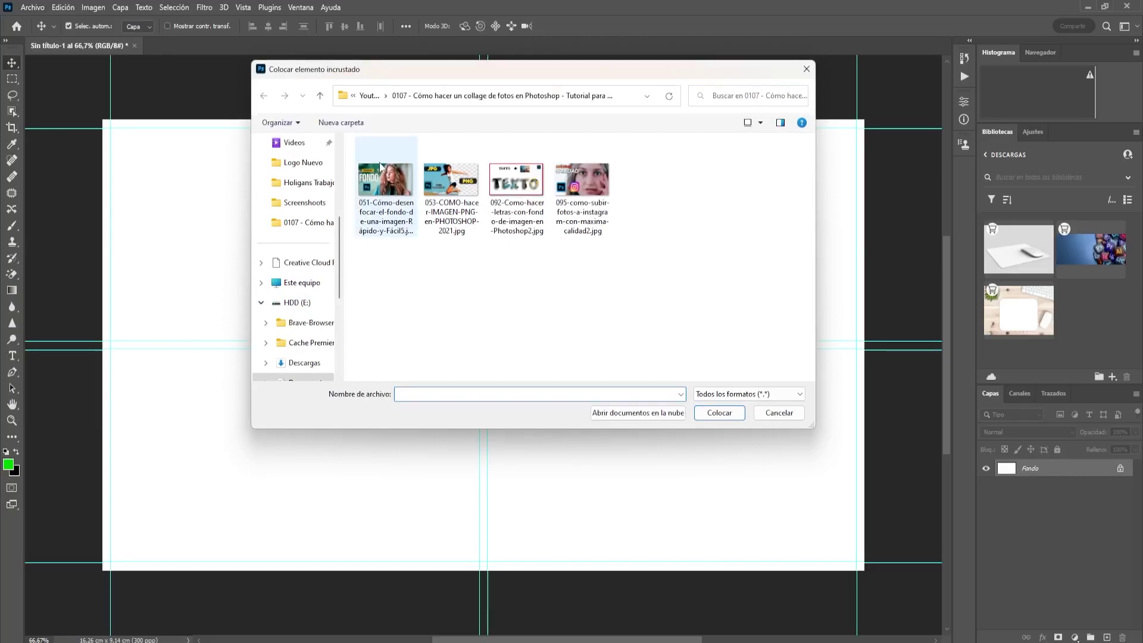
{"action": "left_click", "coordinate": [390, 196]}
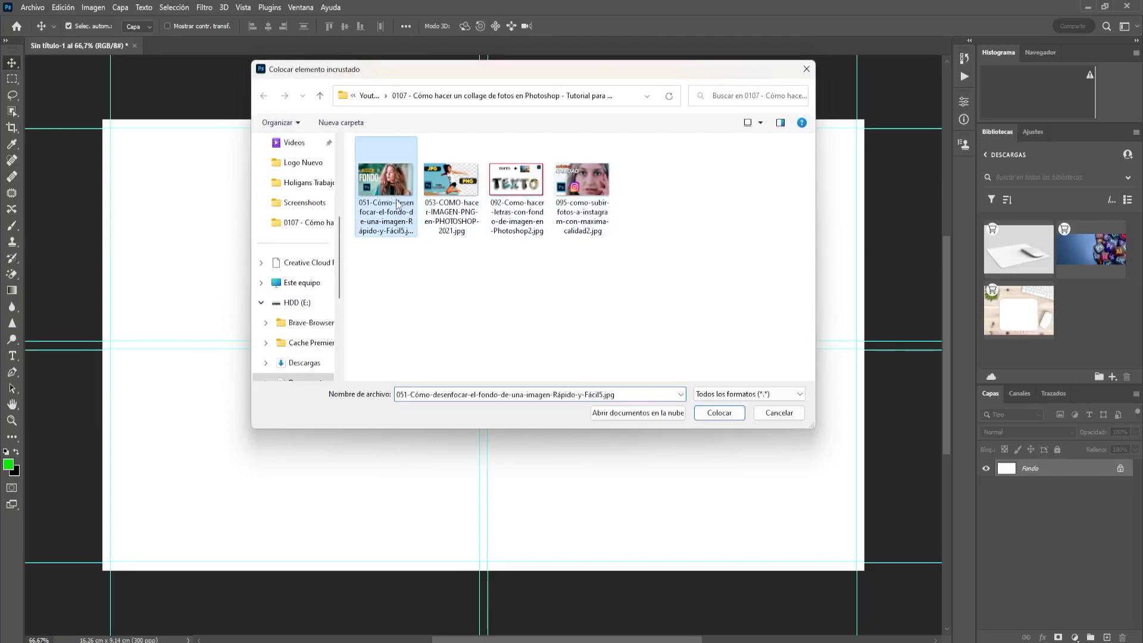
{"action": "left_click", "coordinate": [717, 413]}
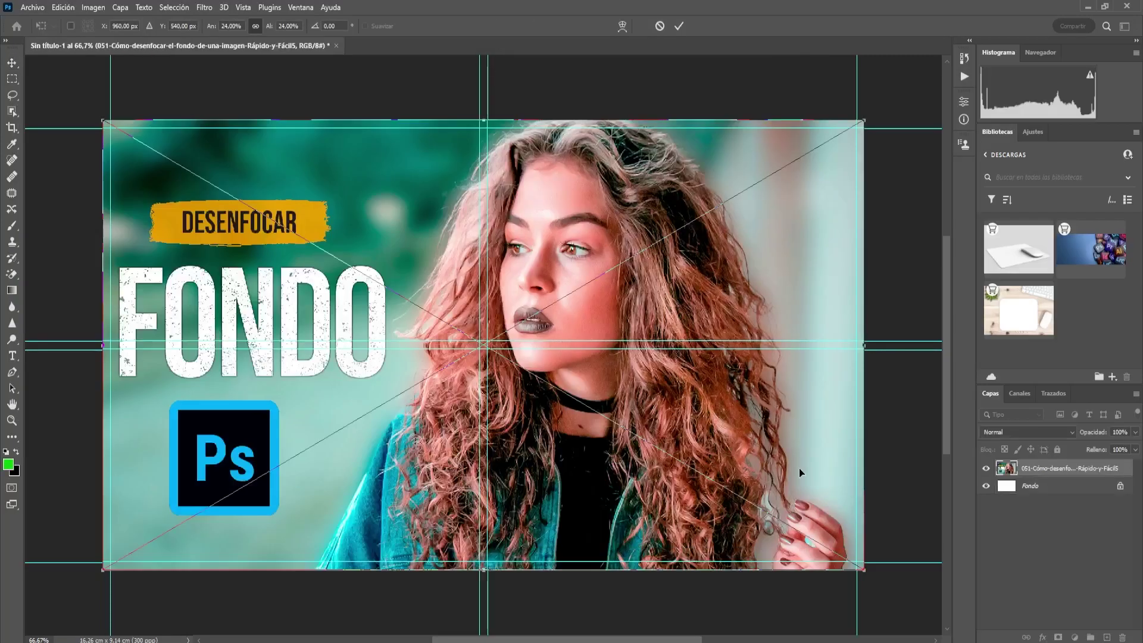
- Try scaling the placed image to fit exactly inside the upper-left guide cell, and delete its layer
{"action": "left_click_drag", "start_coordinate": [862, 573], "coordinate": [475, 344]}
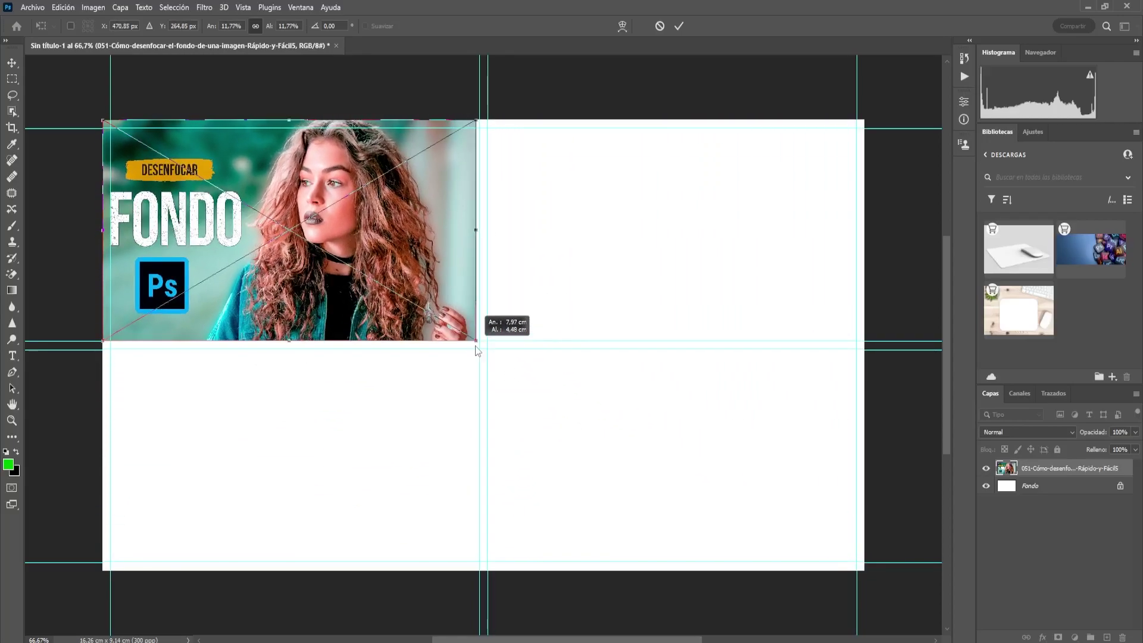
{"action": "left_click_drag", "start_coordinate": [475, 345], "coordinate": [471, 342]}
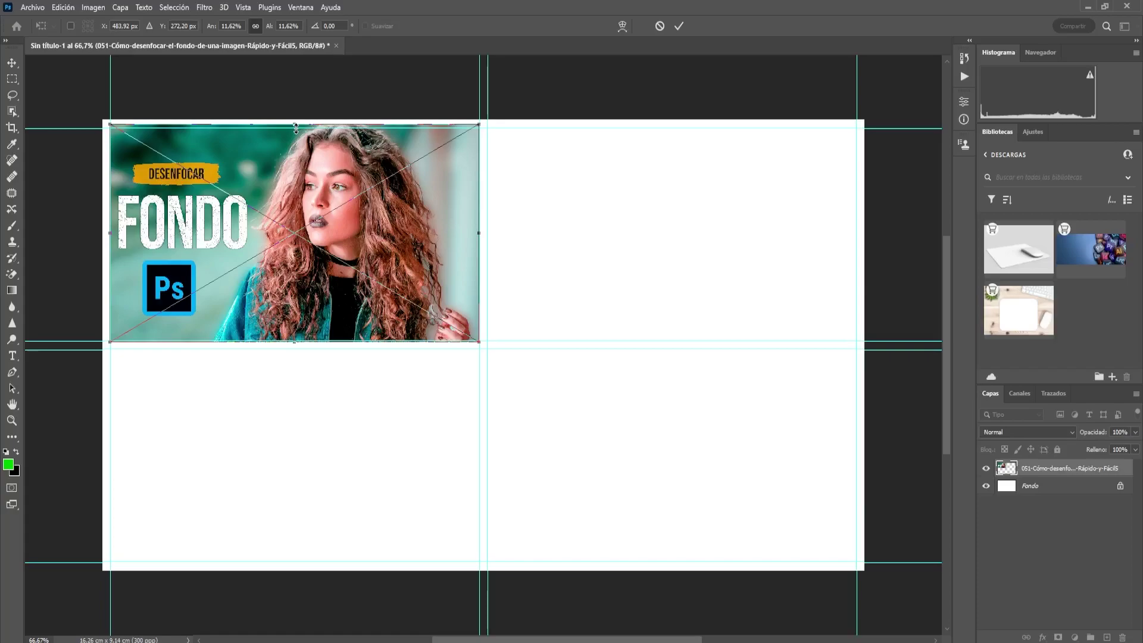
{"action": "left_click_drag", "start_coordinate": [296, 127], "coordinate": [295, 131]}
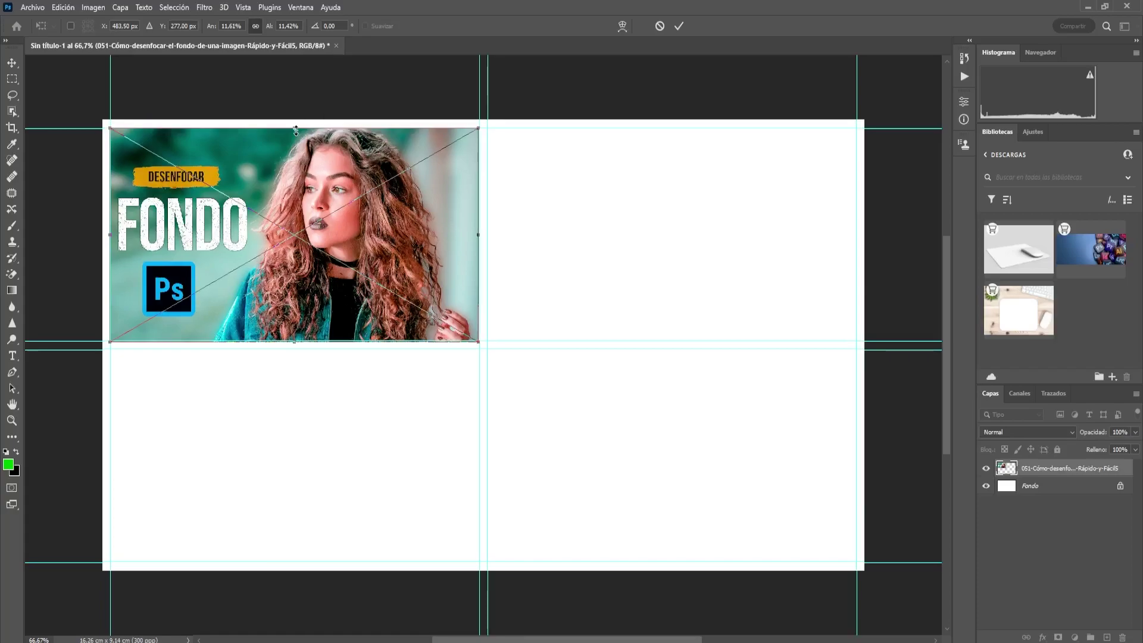
{"action": "key", "text": "Return"}
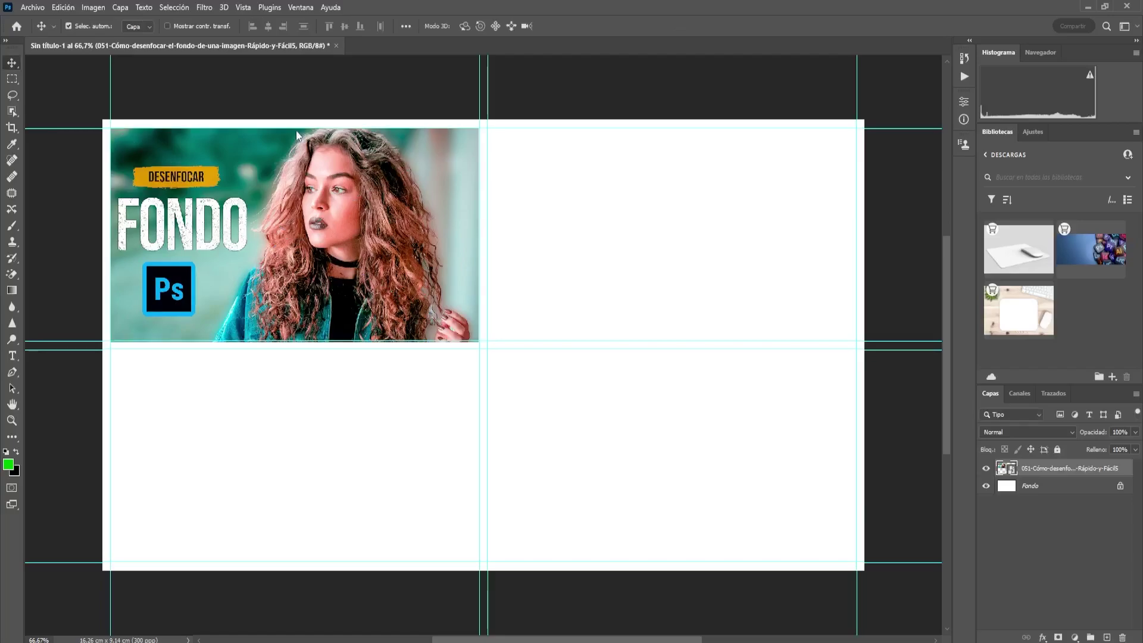
{"action": "key", "text": "ctrl+t"}
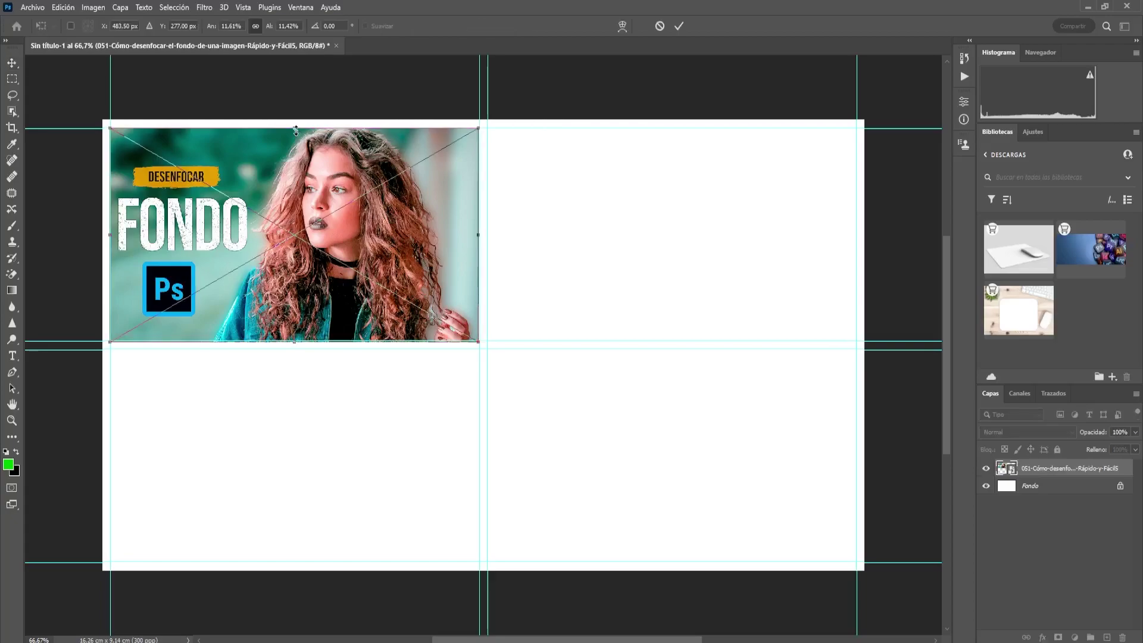
{"action": "left_click_drag", "start_coordinate": [297, 343], "coordinate": [297, 341]}
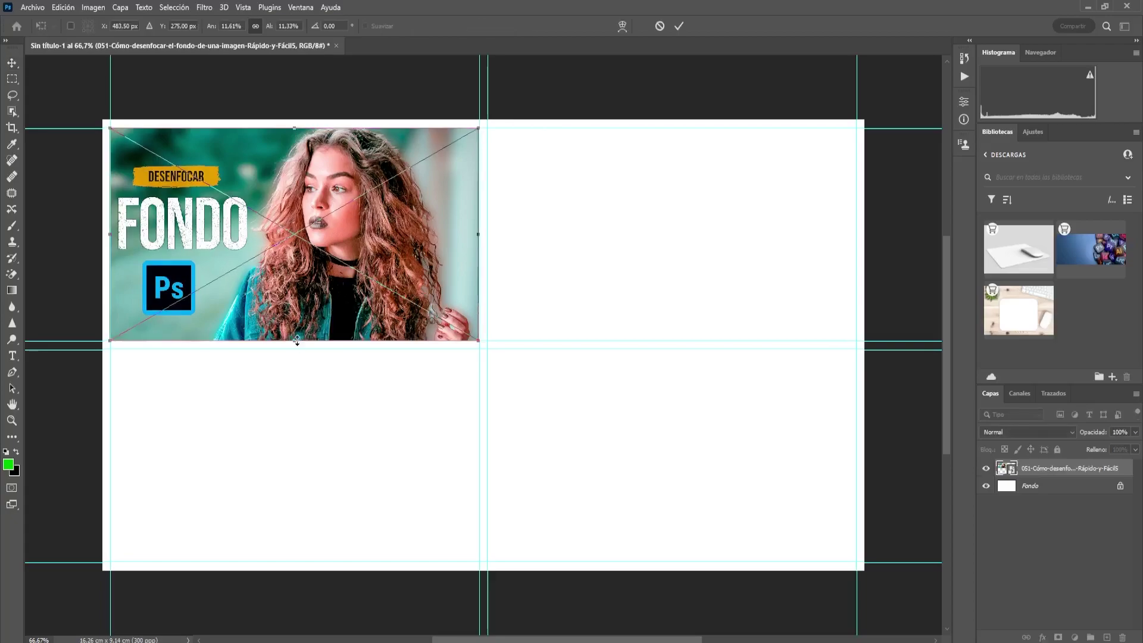
{"action": "key", "text": "Return"}
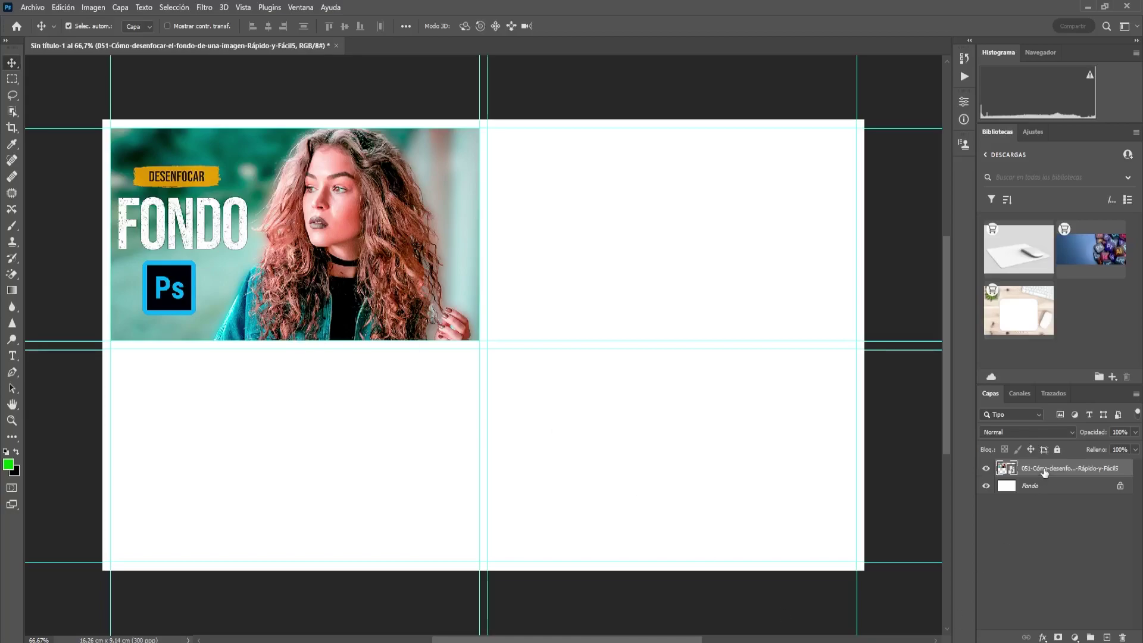
{"action": "key", "text": "Delete"}
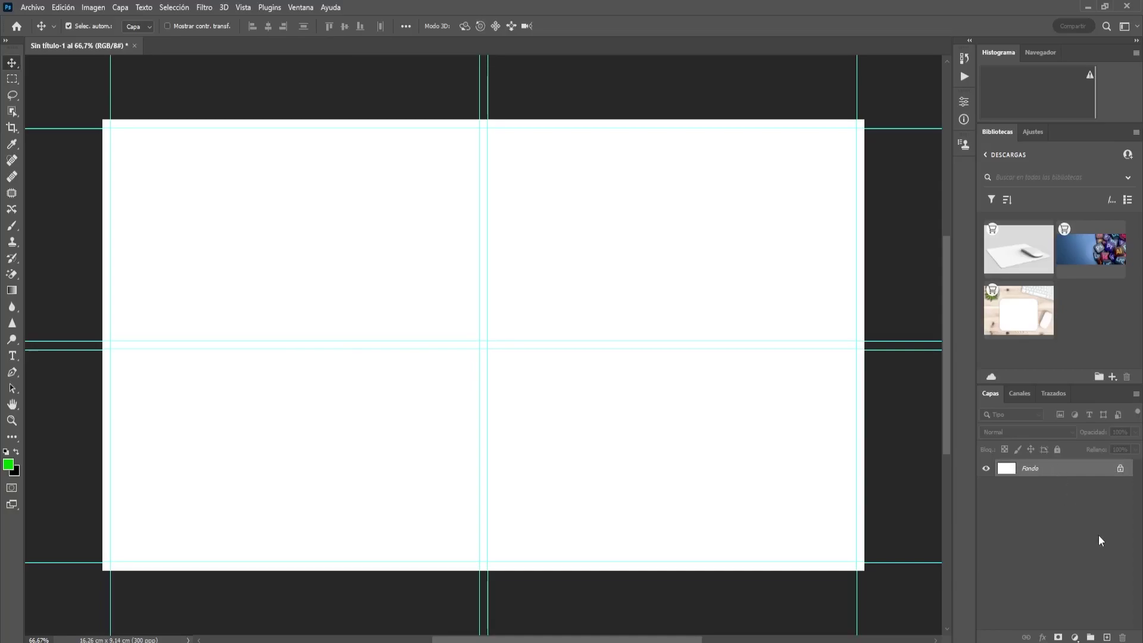
- Add a new empty layer above the Fondo layer
{"action": "left_click", "coordinate": [1106, 637]}
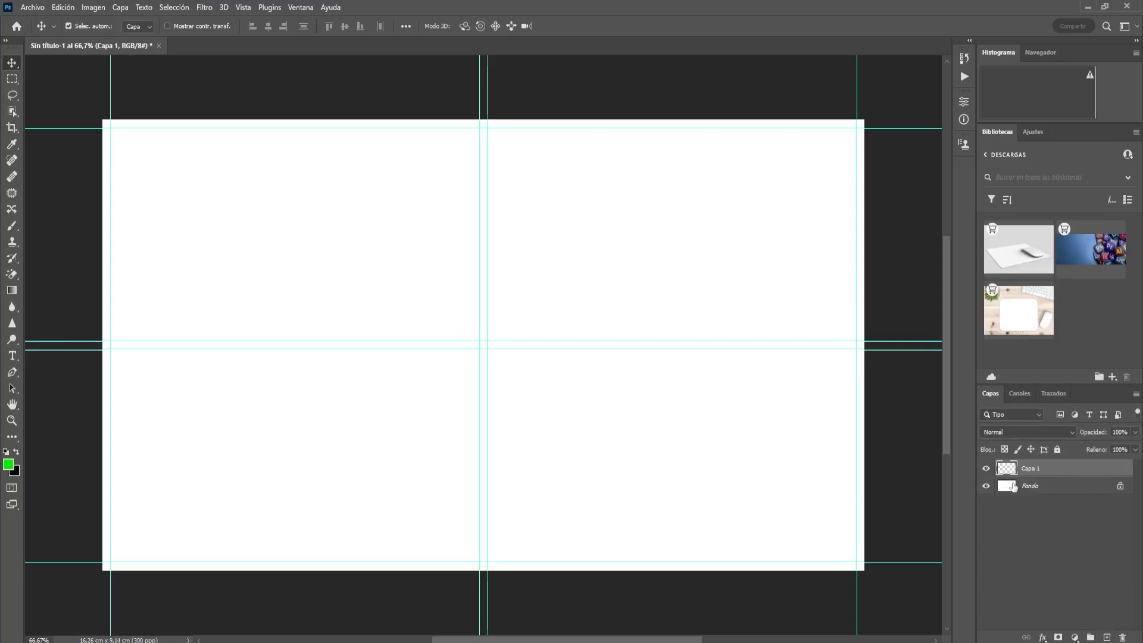
{"action": "left_click", "coordinate": [7, 466]}
{"action": "mouse_move", "coordinate": [325, 383]}
{"action": "left_mouse_down"}
{"action": "mouse_move", "coordinate": [315, 351]}
{"action": "mouse_move", "coordinate": [322, 364]}
{"action": "mouse_move", "coordinate": [190, 477]}
{"action": "mouse_move", "coordinate": [351, 344]}
{"action": "mouse_move", "coordinate": [340, 374]}
{"action": "left_mouse_up"}
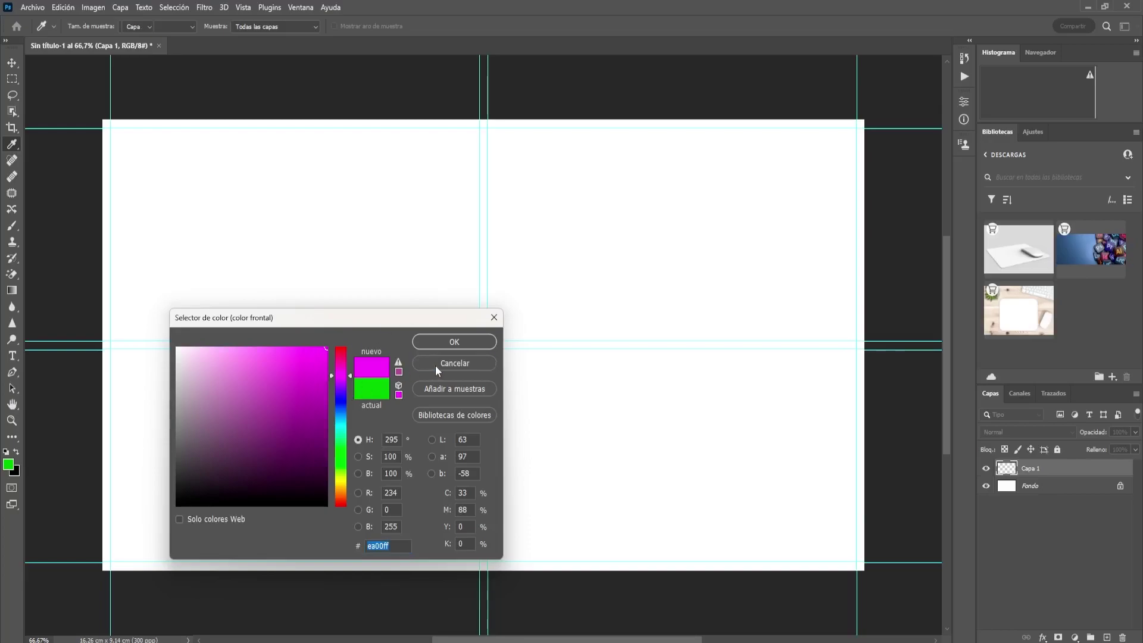
{"action": "left_click", "coordinate": [435, 366]}
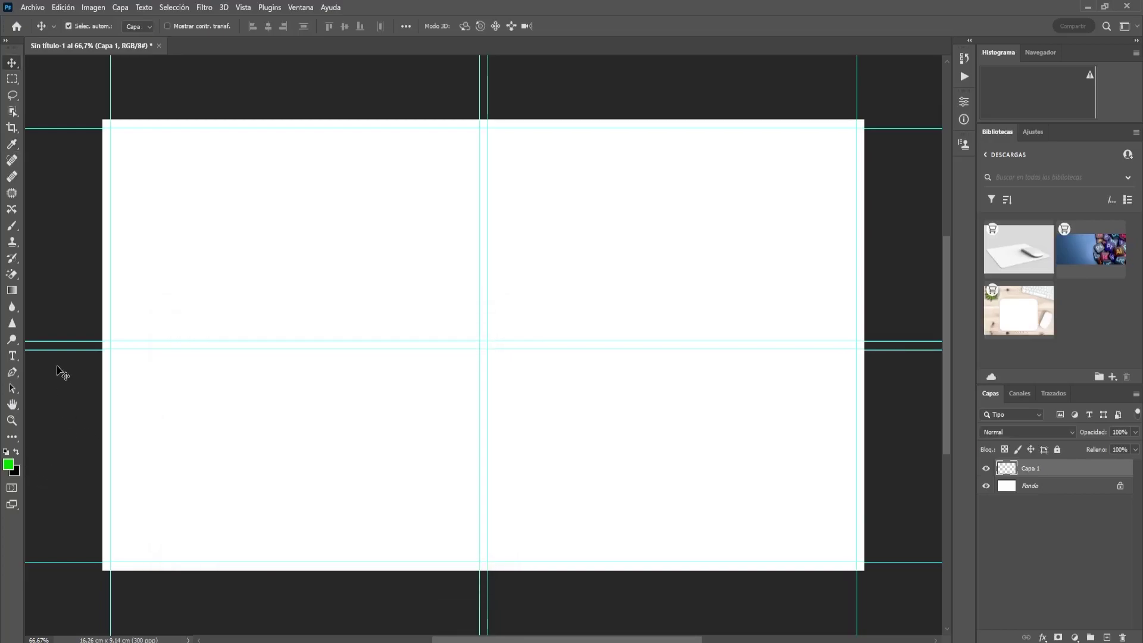
- Draw a rectangular marquee selection of about 7,89 x 4,33 cm that fills the upper-left guide cell
{"action": "left_click", "coordinate": [14, 79]}
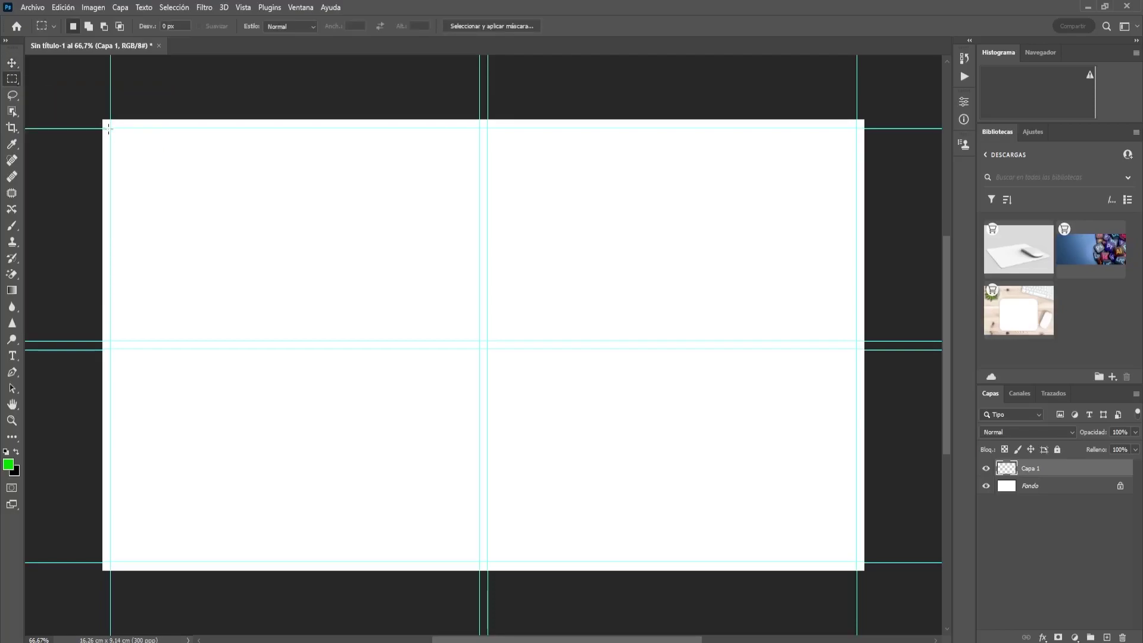
{"action": "left_click_drag", "start_coordinate": [190, 184], "coordinate": [479, 341]}
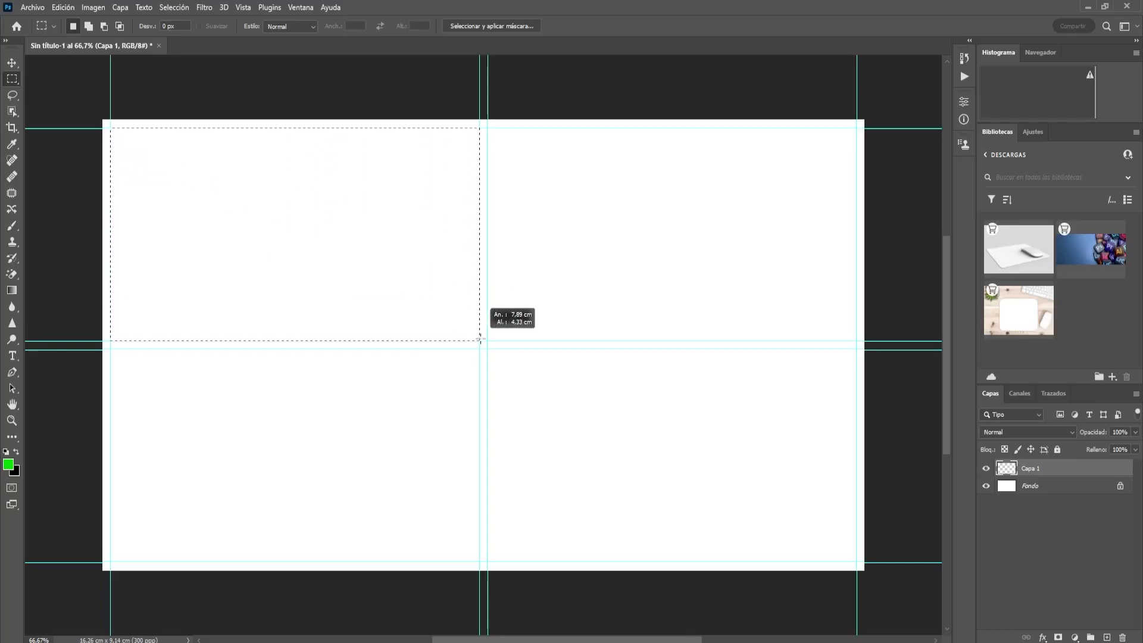
{"action": "left_click_drag", "start_coordinate": [480, 341], "coordinate": [480, 341]}
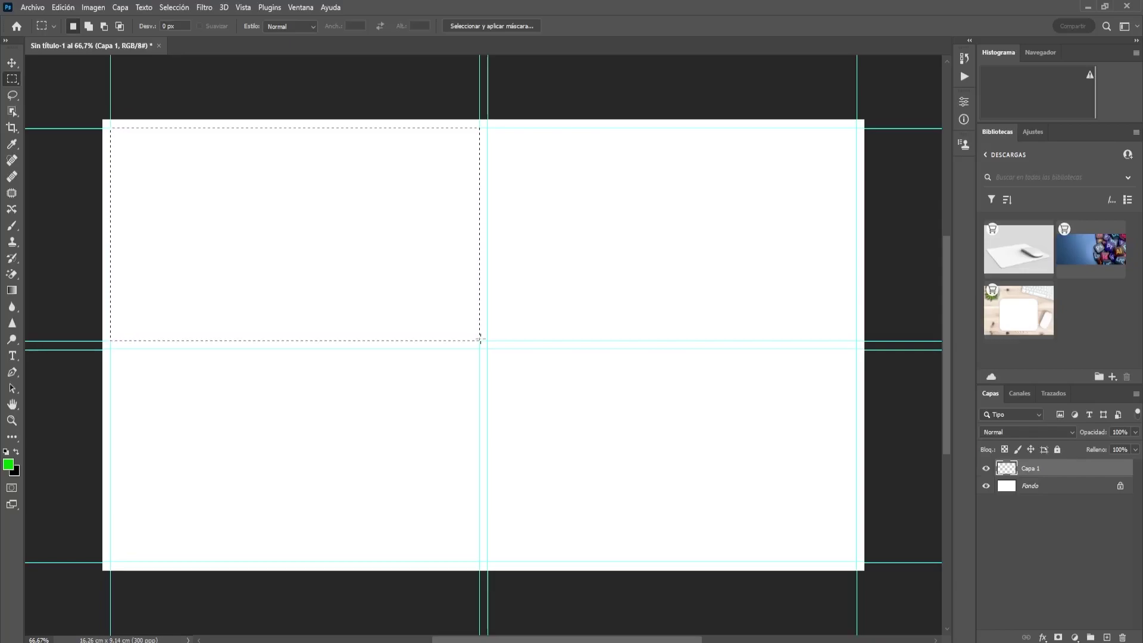
- Fill the selected upper-left guide cell on Capa 1 with the green foreground color, and deselect
{"action": "key", "text": "alt"}
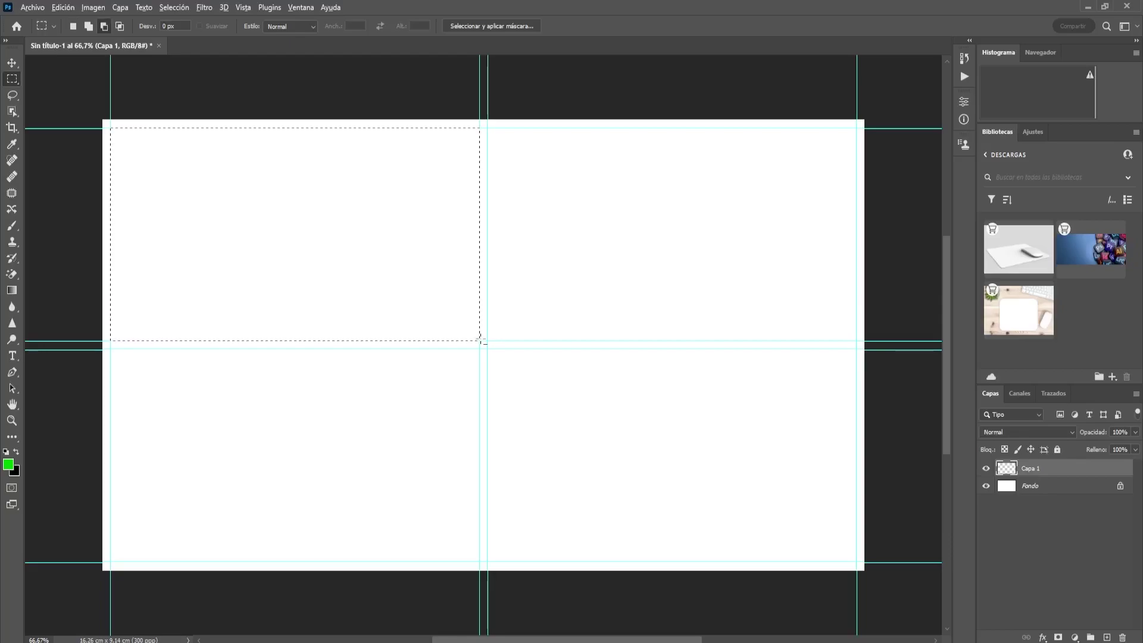
{"action": "key", "text": "alt+BackSpace"}
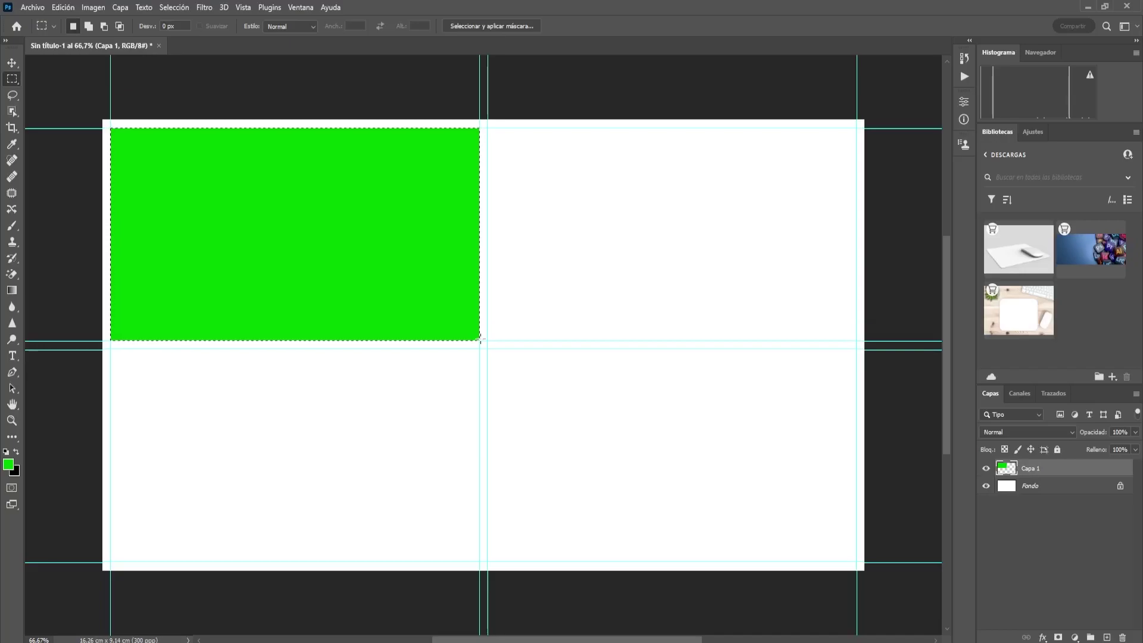
{"action": "key", "text": "ctrl+d"}
- Add a new layer, marquee-select the upper-right guide cell, fill it with the green foreground color, and deselect
{"action": "left_click", "coordinate": [1106, 637]}
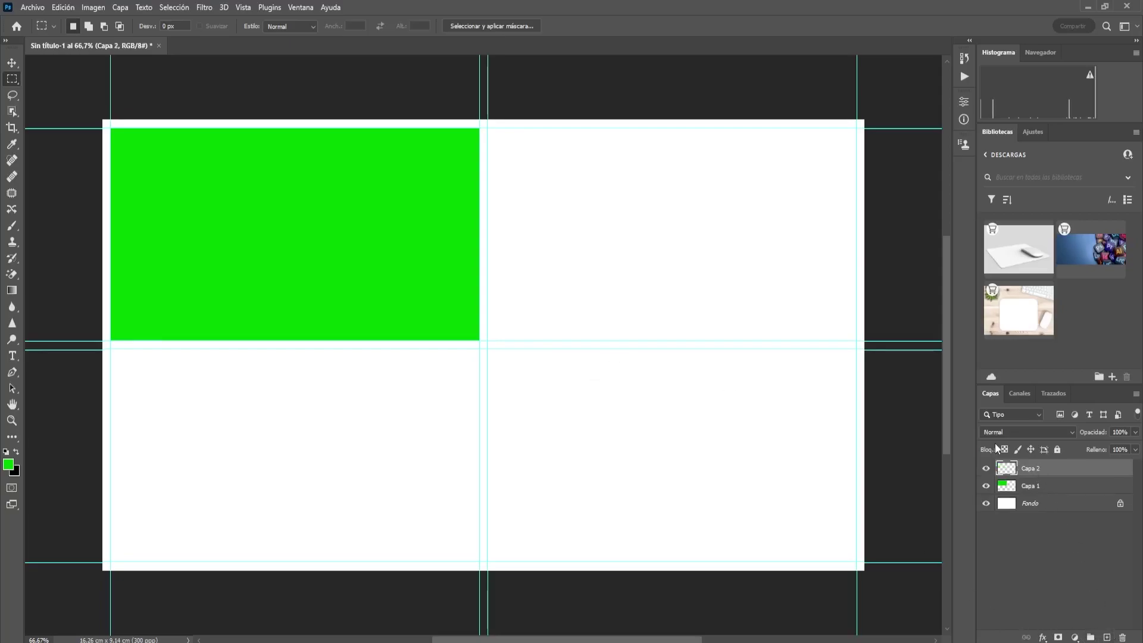
{"action": "left_click_drag", "start_coordinate": [490, 128], "coordinate": [855, 340]}
{"action": "key", "text": "alt+BackSpace"}
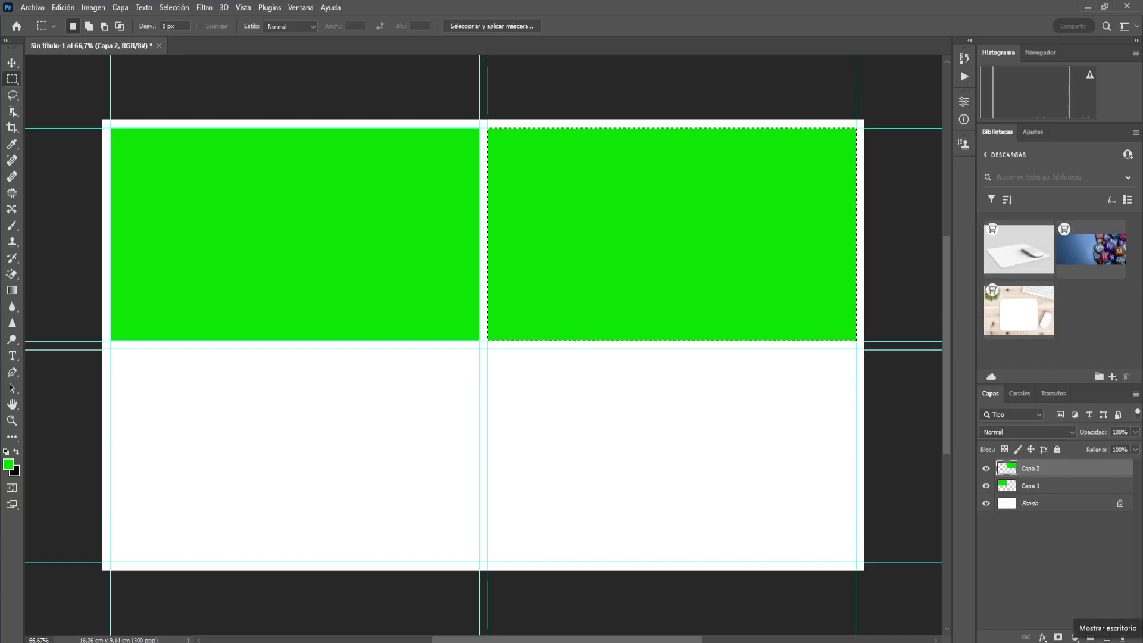
{"action": "key", "text": "ctrl+d"}
- Add a new layer and fill a marquee selection of the lower-left guide cell with the green foreground color
{"action": "left_click", "coordinate": [1107, 637]}
{"action": "left_click_drag", "start_coordinate": [109, 348], "coordinate": [480, 562]}
{"action": "key", "text": "alt+BackSpace"}
{"action": "key", "text": "ctrl+d"}
- On another new layer, fill a marquee selection of the lower-right guide cell with the green foreground color, and deselect
{"action": "left_click", "coordinate": [1107, 637]}
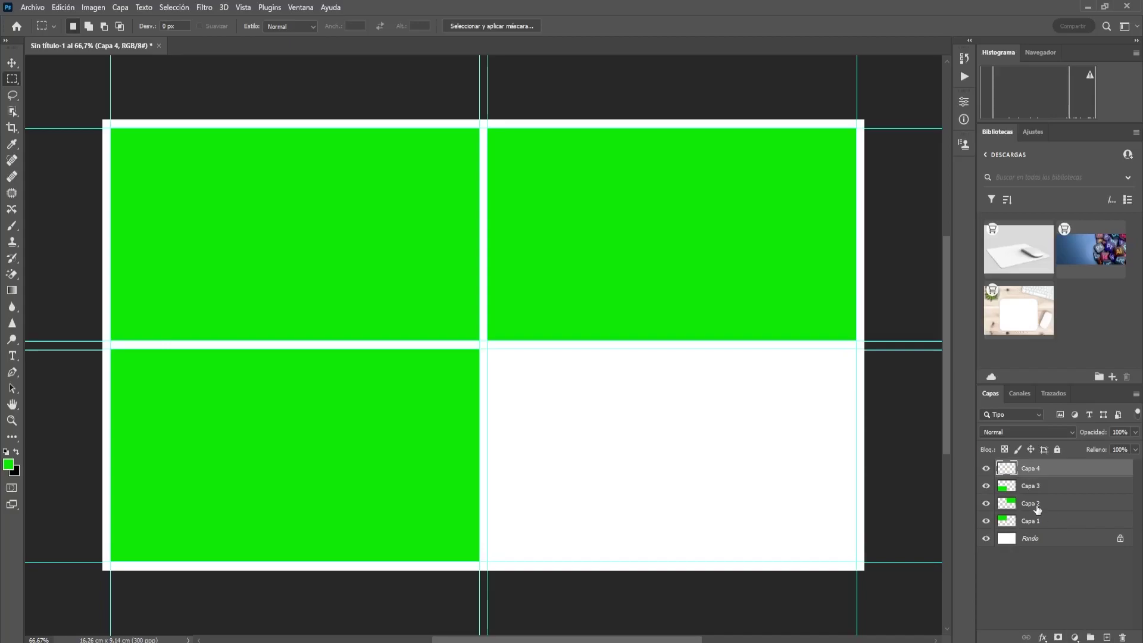
{"action": "left_click_drag", "start_coordinate": [487, 349], "coordinate": [854, 558]}
{"action": "key", "text": "alt+BackSpace"}
{"action": "key", "text": "ctrl+d"}
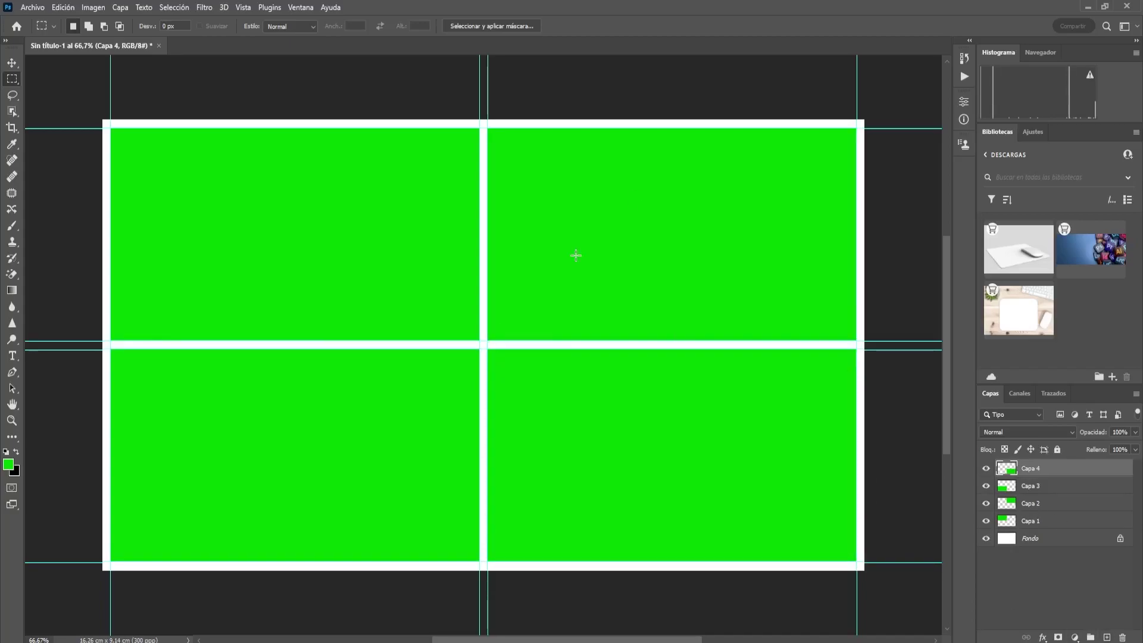
- Convert the layers Capa 1, Capa 2, Capa 3 and Capa 4 individually into smart objects
{"action": "left_click", "coordinate": [1037, 523]}
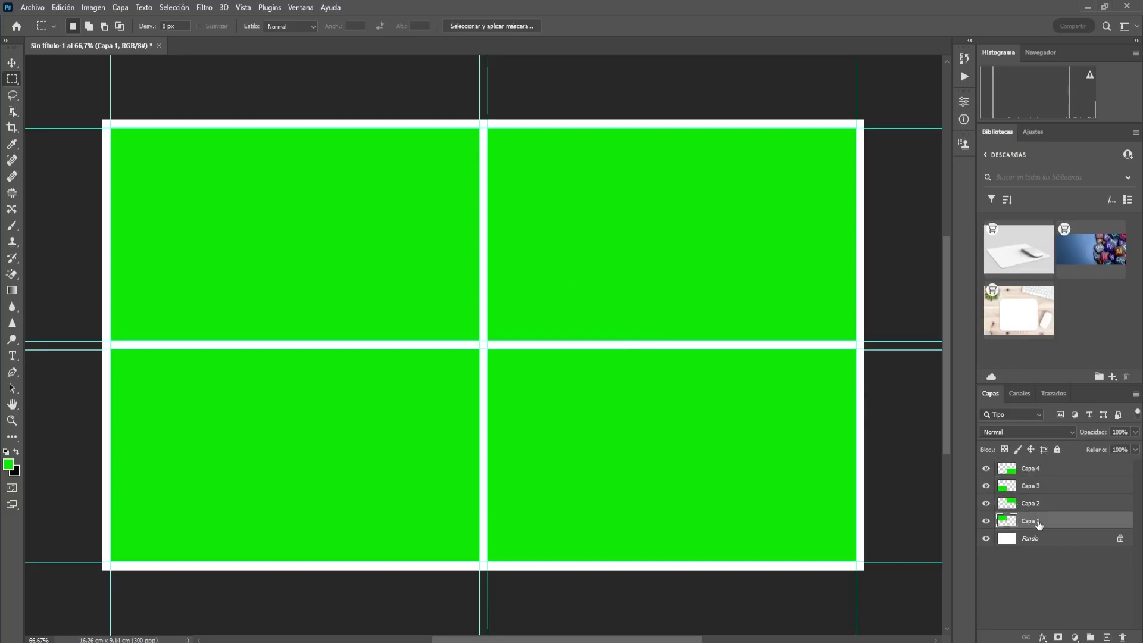
{"action": "right_click", "coordinate": [1039, 524]}
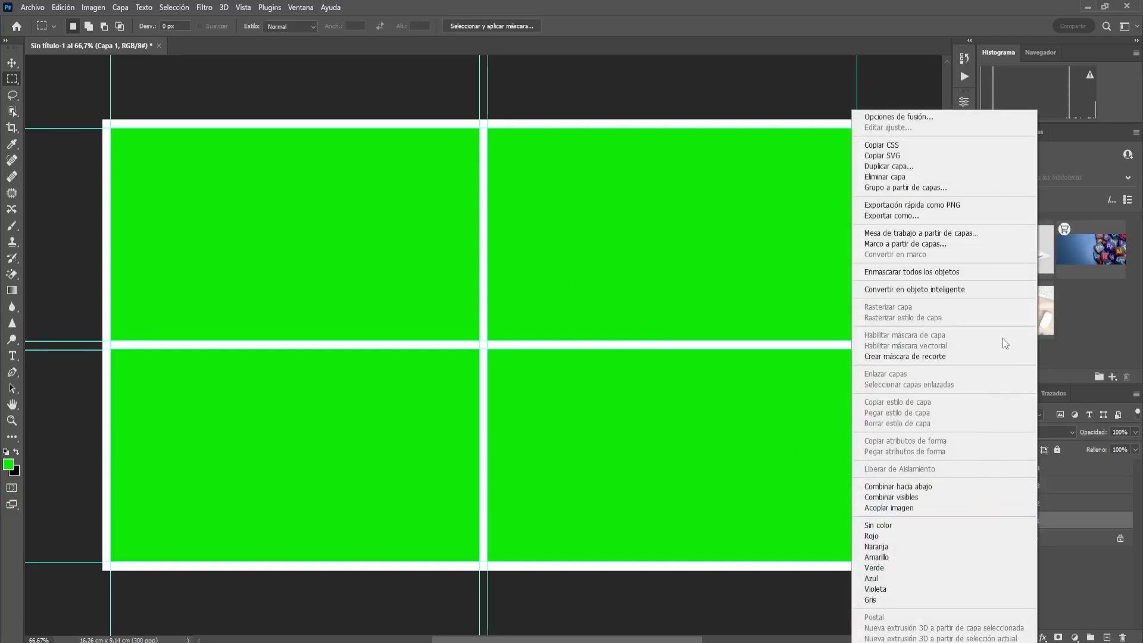
{"action": "left_click", "coordinate": [943, 289]}
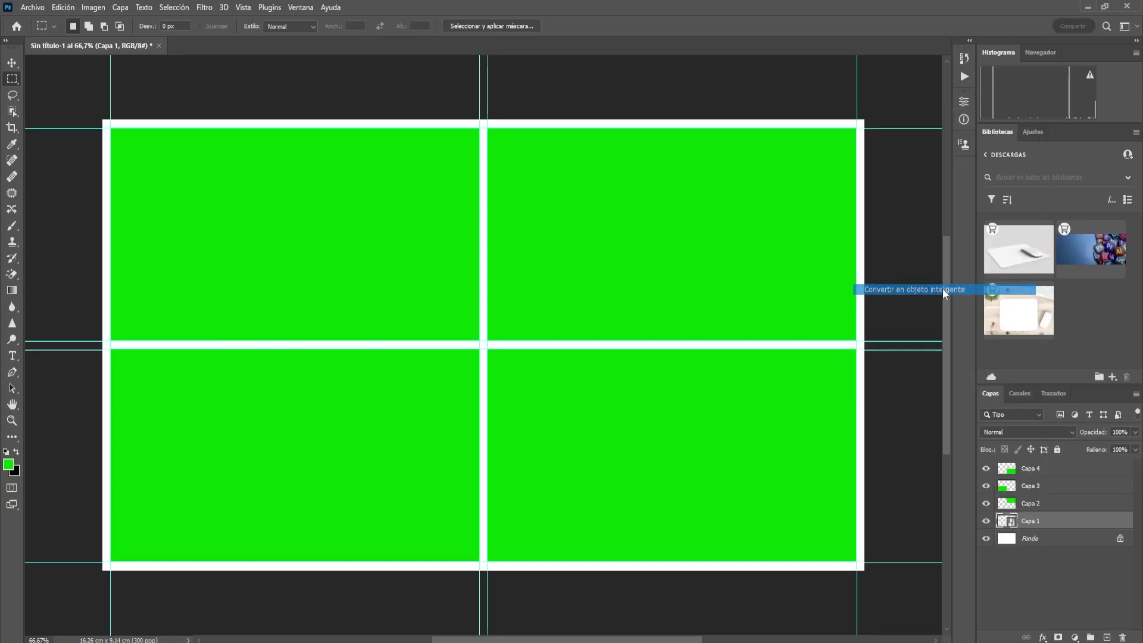
{"action": "left_click", "coordinate": [1044, 508]}
{"action": "right_click", "coordinate": [1043, 509]}
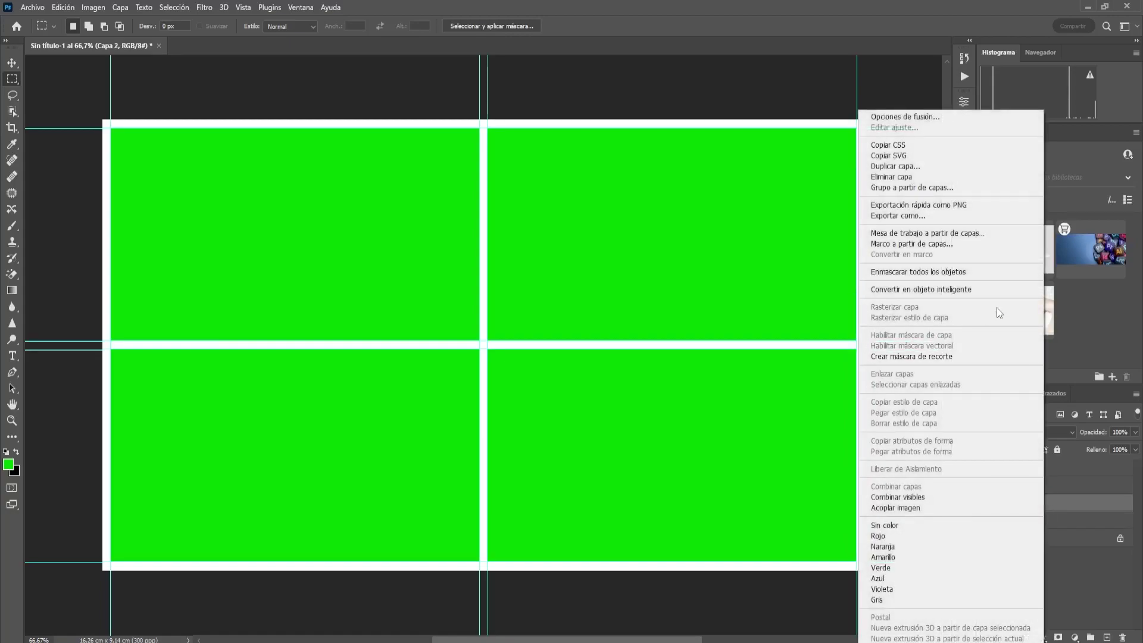
{"action": "left_click", "coordinate": [943, 290]}
{"action": "left_click", "coordinate": [1039, 485]}
{"action": "right_click", "coordinate": [1039, 486]}
{"action": "left_click", "coordinate": [943, 289]}
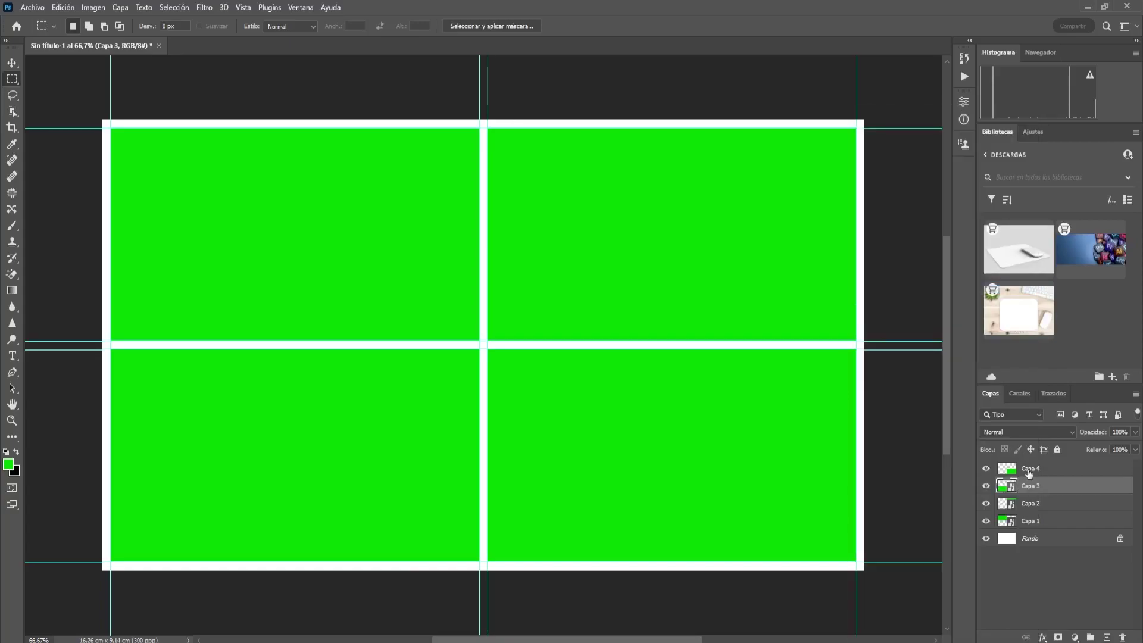
{"action": "left_click", "coordinate": [1039, 468]}
{"action": "right_click", "coordinate": [1039, 469]}
{"action": "left_click", "coordinate": [943, 289]}
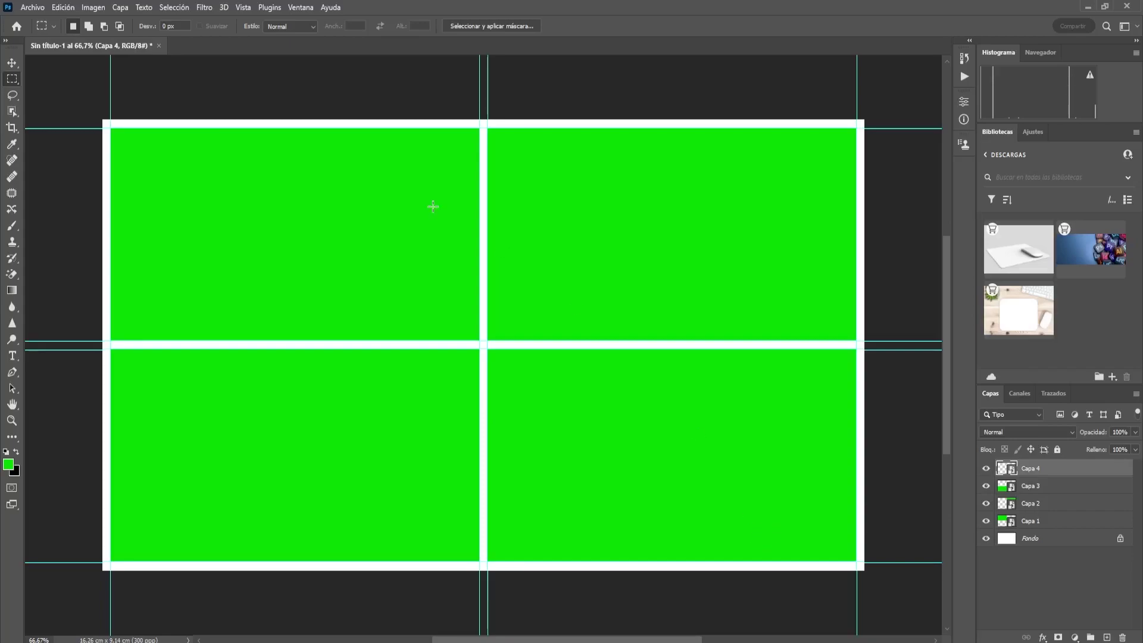
- Open the contents of the Capa 1 smart object, assigning the Adobe RGB (1998) working space
{"action": "left_click", "coordinate": [1039, 527]}
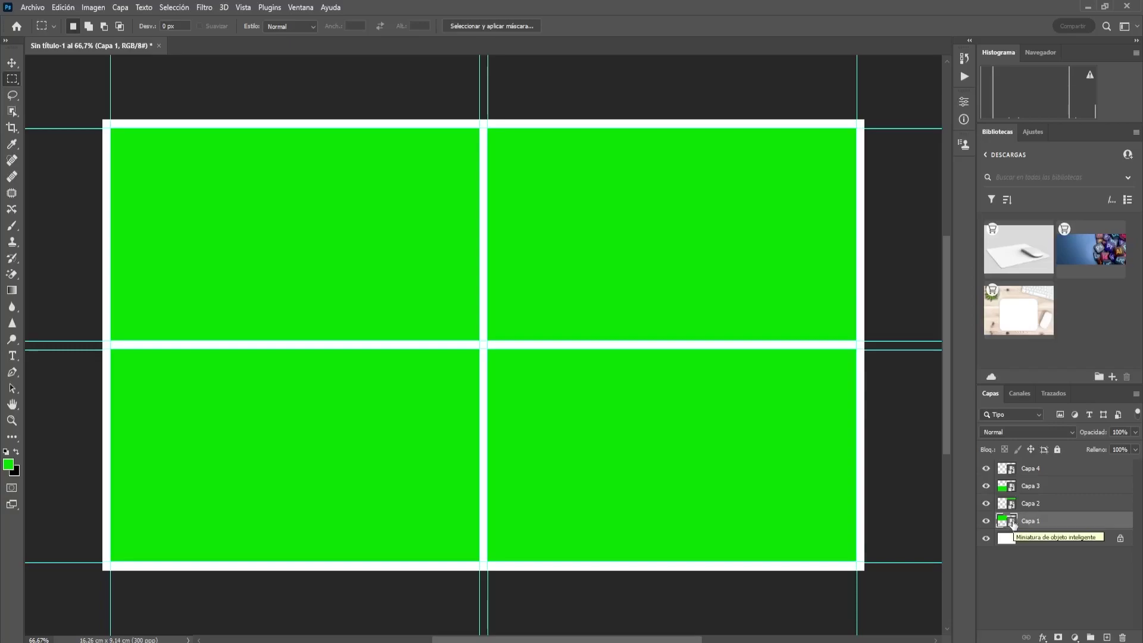
{"action": "double_click", "coordinate": [1013, 522]}
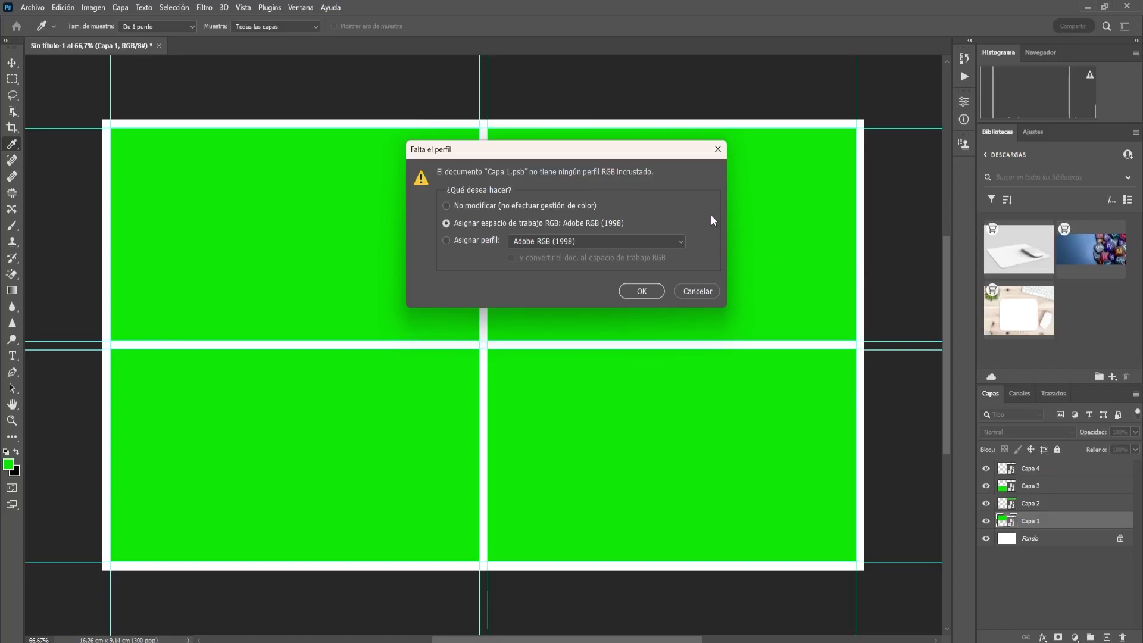
{"action": "left_click", "coordinate": [640, 291]}
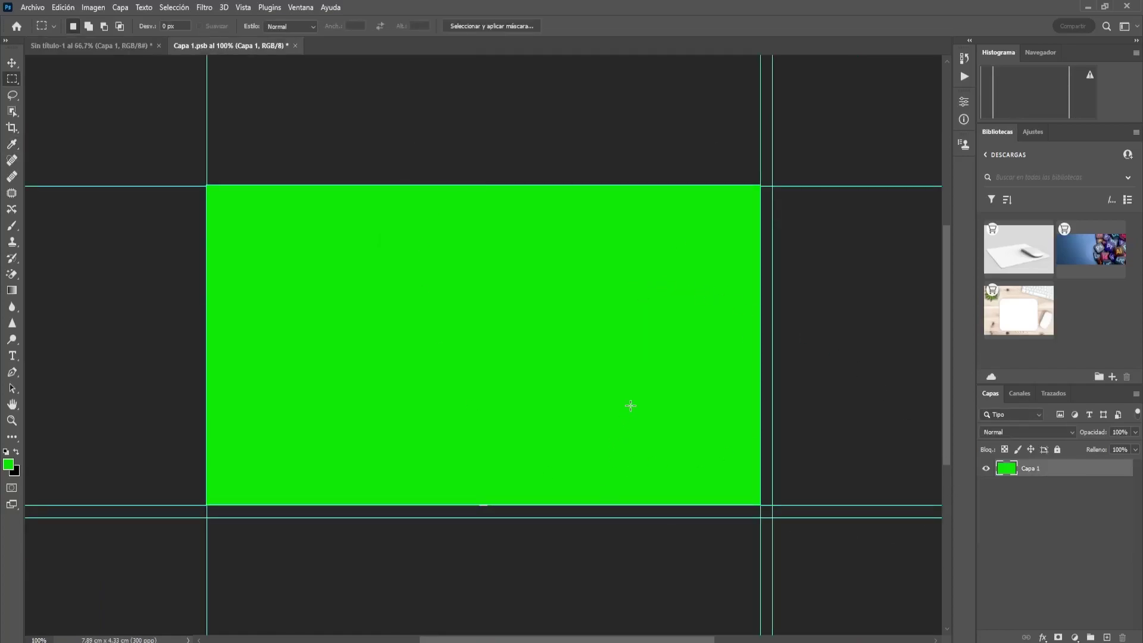
- Place 051-Cómo-desenfocar-el-fondo-de-una-imagen-Rápido-y-Fácil5.jpg as an embedded element in Capa 1.psb
{"action": "left_click", "coordinate": [15, 66]}
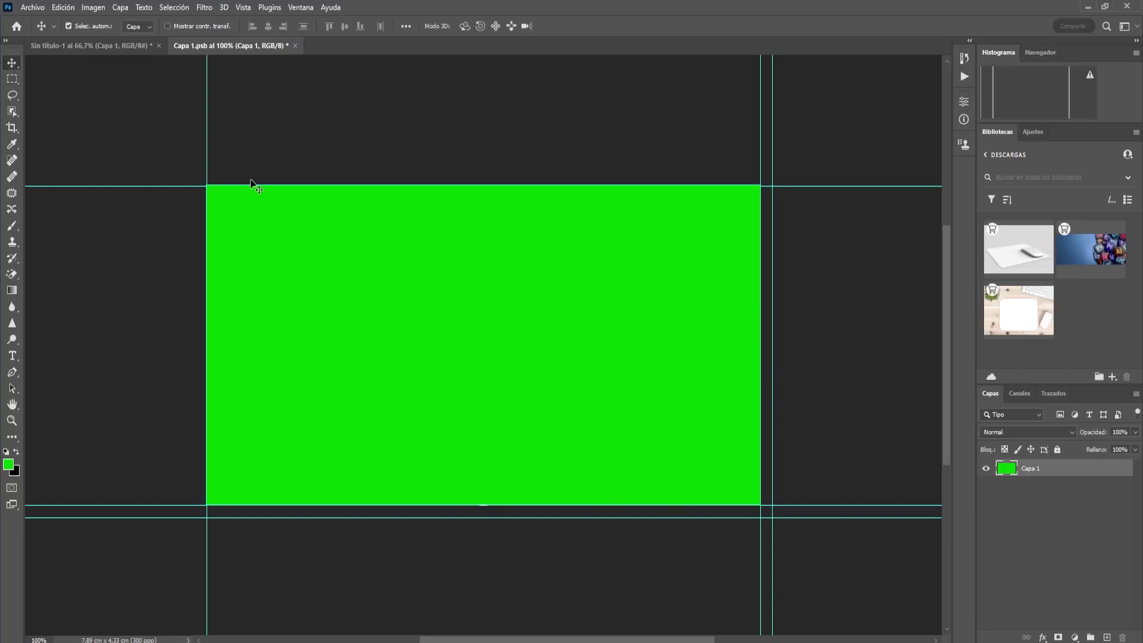
{"action": "left_click", "coordinate": [32, 7]}
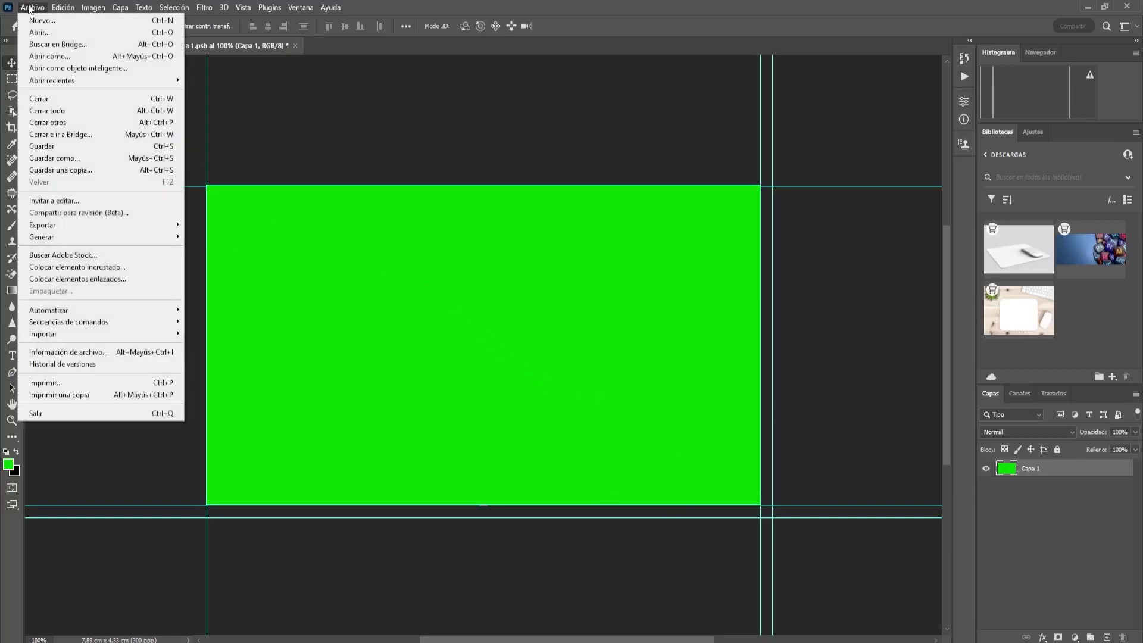
{"action": "left_click", "coordinate": [112, 267]}
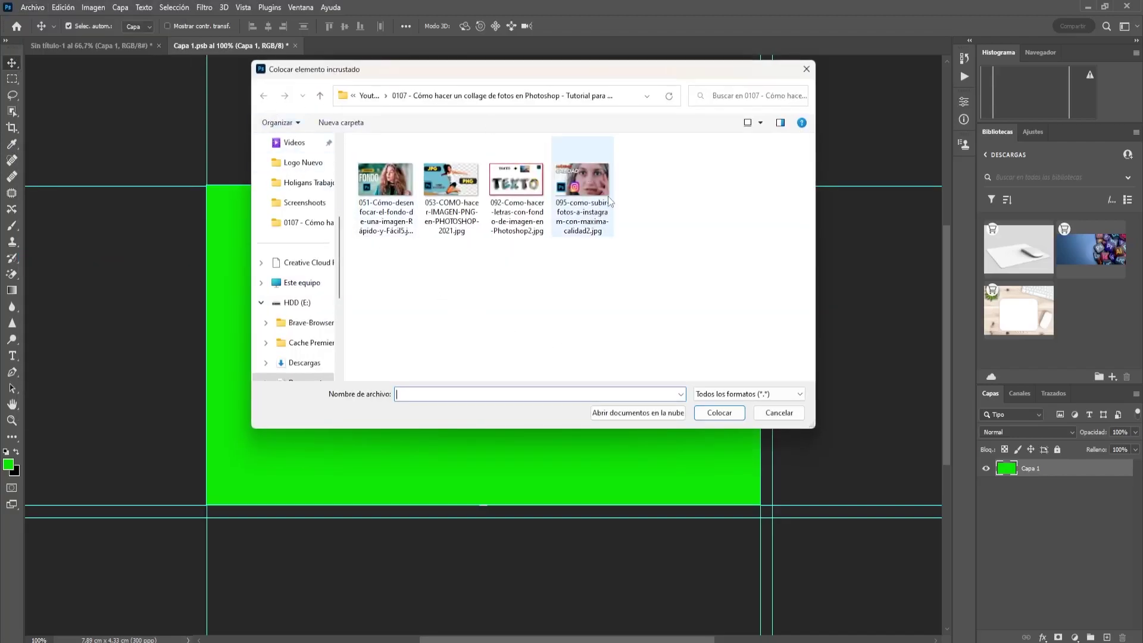
{"action": "left_click", "coordinate": [390, 186]}
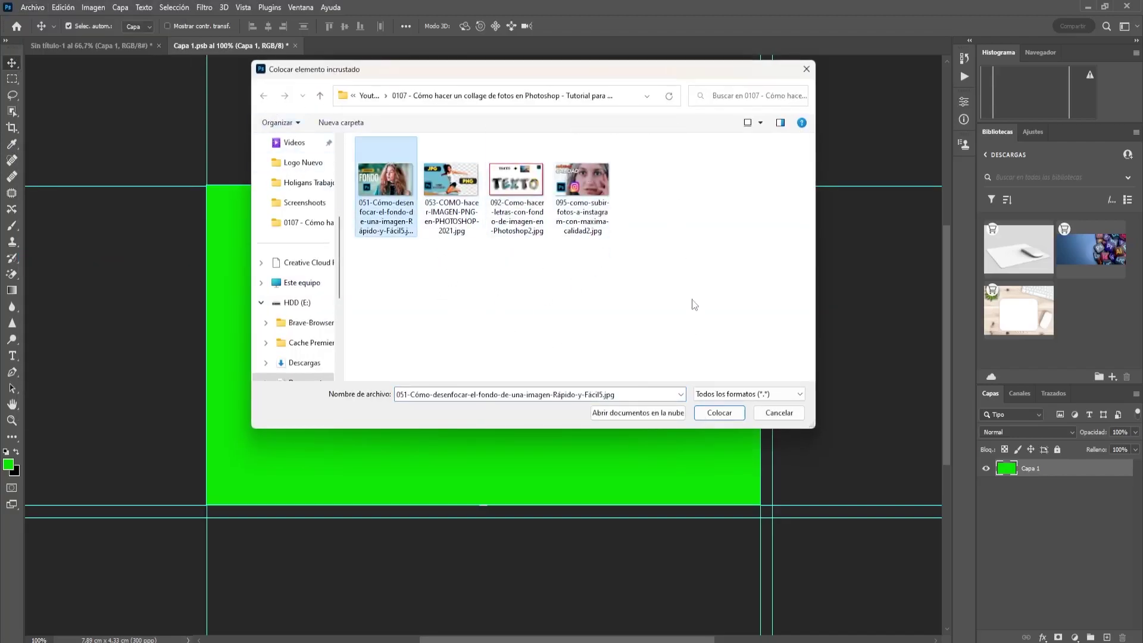
{"action": "left_click", "coordinate": [730, 414]}
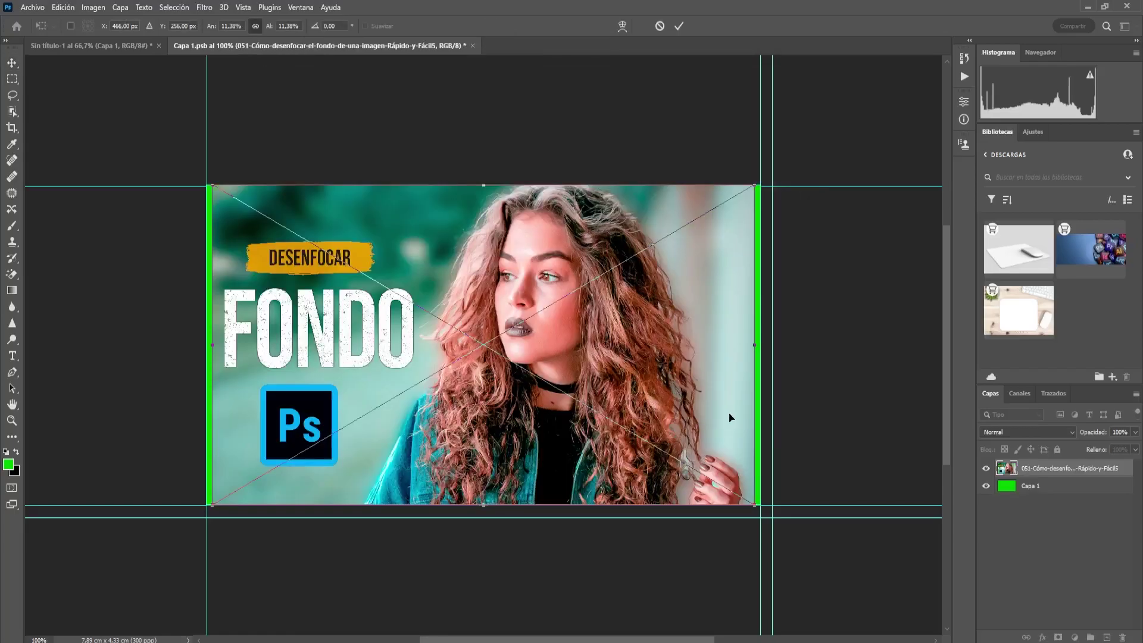
- Enlarge the placed image to about 11,62 % to cover the green canvas, and save and close Capa 1.psb
{"action": "left_click_drag", "start_coordinate": [755, 505], "coordinate": [761, 517]}
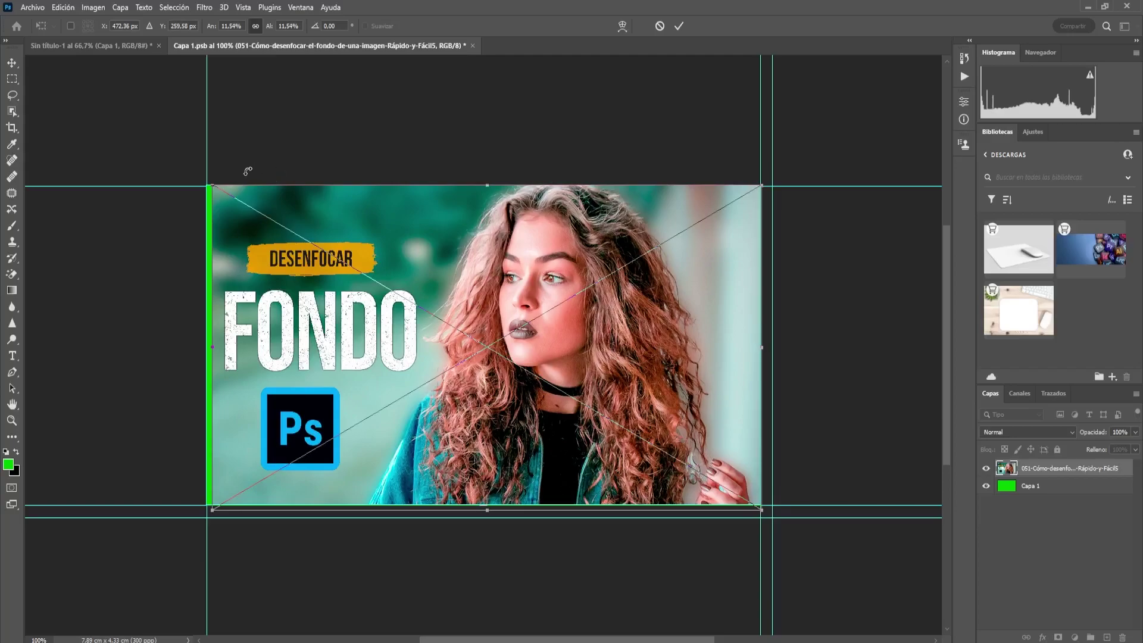
{"action": "left_click_drag", "start_coordinate": [214, 186], "coordinate": [212, 185]}
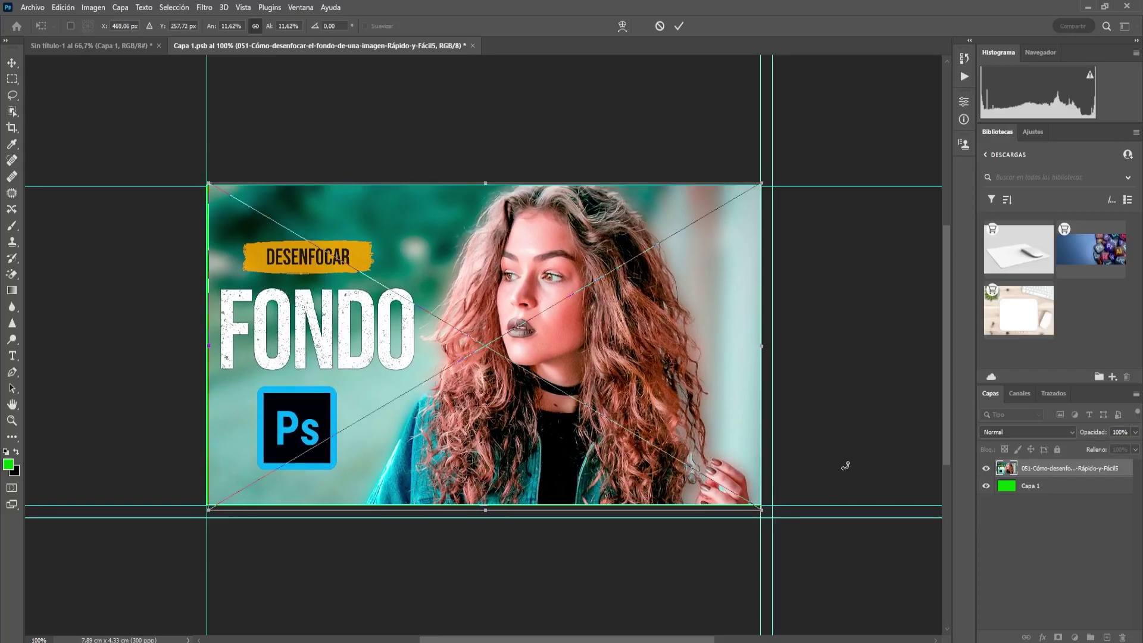
{"action": "left_click", "coordinate": [684, 26]}
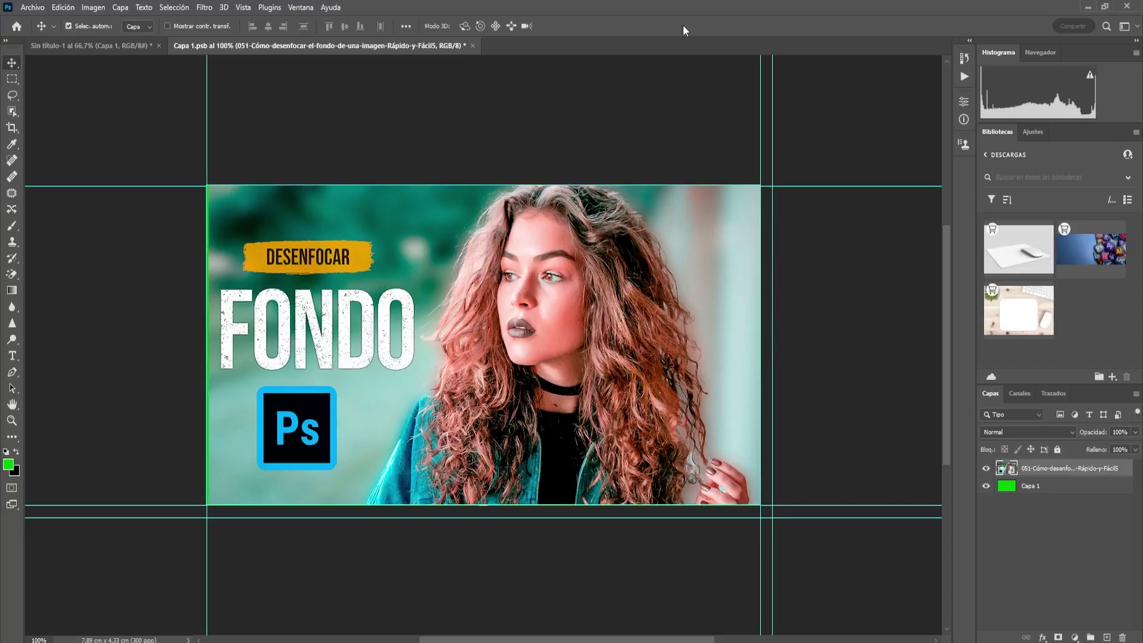
{"action": "left_click", "coordinate": [473, 47]}
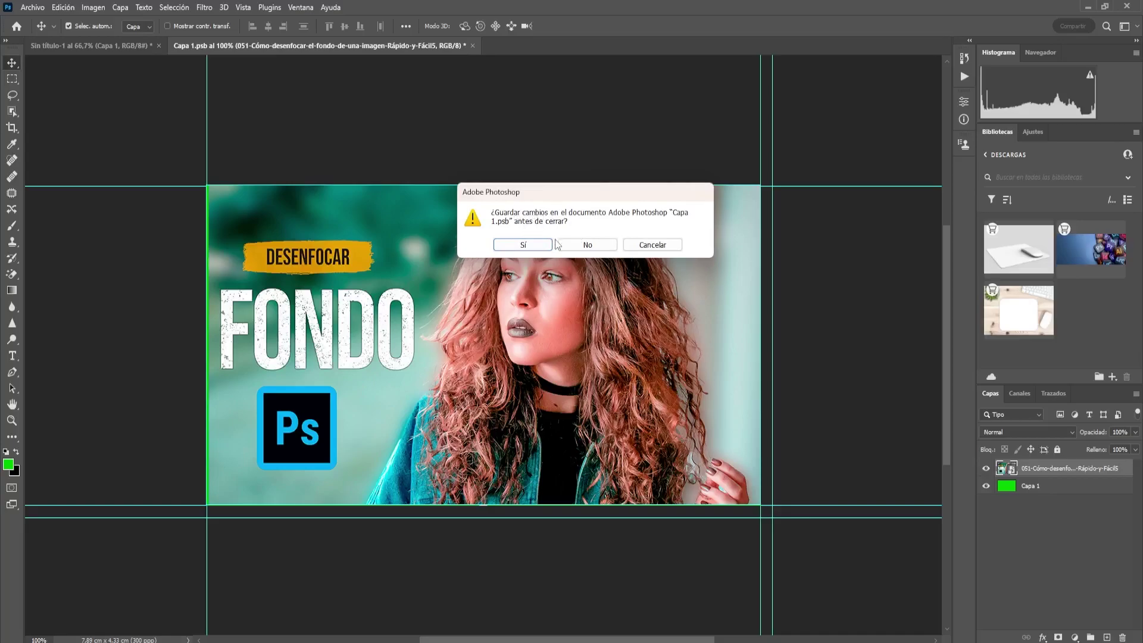
{"action": "left_click", "coordinate": [524, 245]}
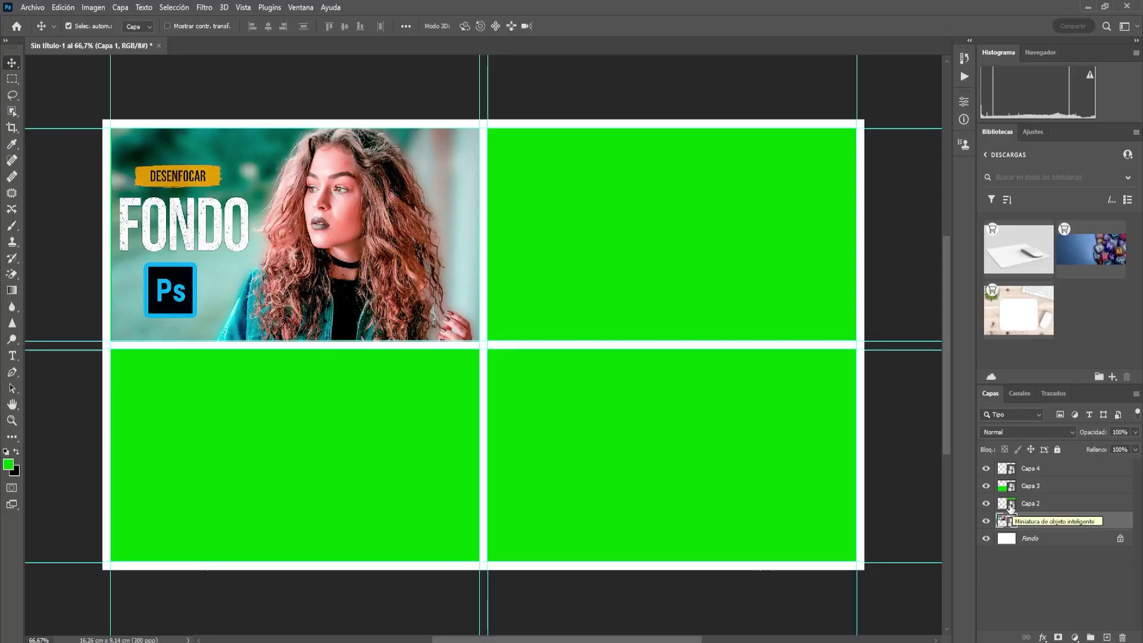
- Open the Capa 2 smart object's contents and place 095-como-subir-fotos-a-instagram-con-maxima-calidad2.jpg as an embedded element
{"action": "double_click", "coordinate": [1012, 506]}
{"action": "left_click", "coordinate": [632, 290]}
{"action": "left_click", "coordinate": [32, 7]}
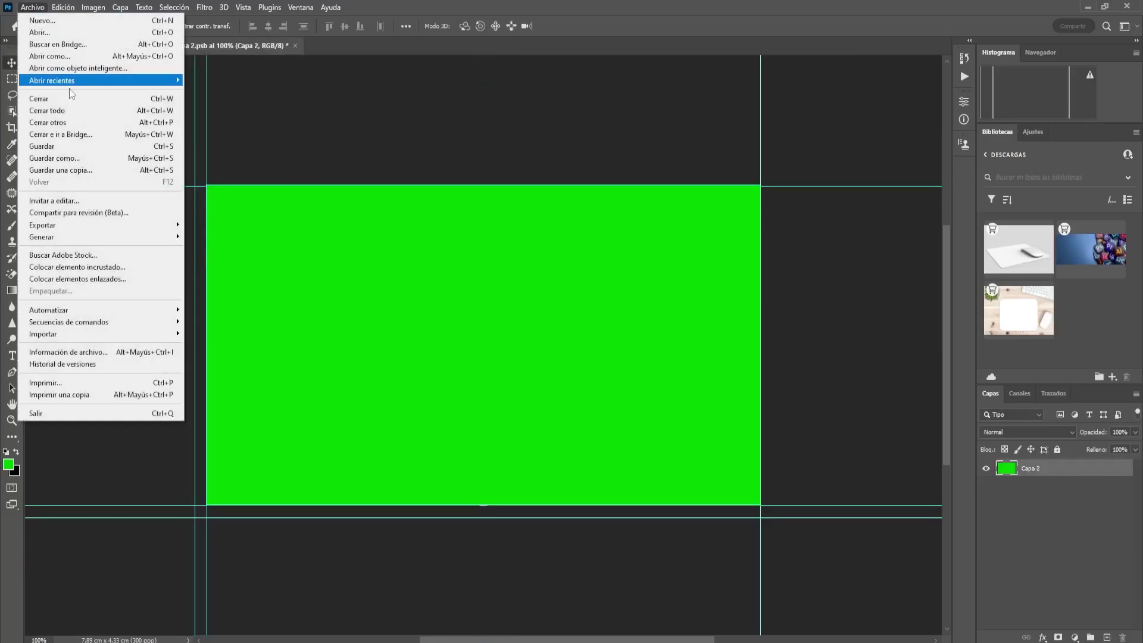
{"action": "left_click", "coordinate": [78, 267]}
{"action": "left_click", "coordinate": [582, 186]}
{"action": "left_click", "coordinate": [720, 413]}
- Enlarge the Instagram image slightly to cover the canvas, and save and close Capa 2.psb
{"action": "left_click_drag", "start_coordinate": [210, 185], "coordinate": [202, 179]}
{"action": "left_click_drag", "start_coordinate": [756, 505], "coordinate": [759, 510]}
{"action": "key", "text": "Return"}
{"action": "left_click", "coordinate": [451, 46]}
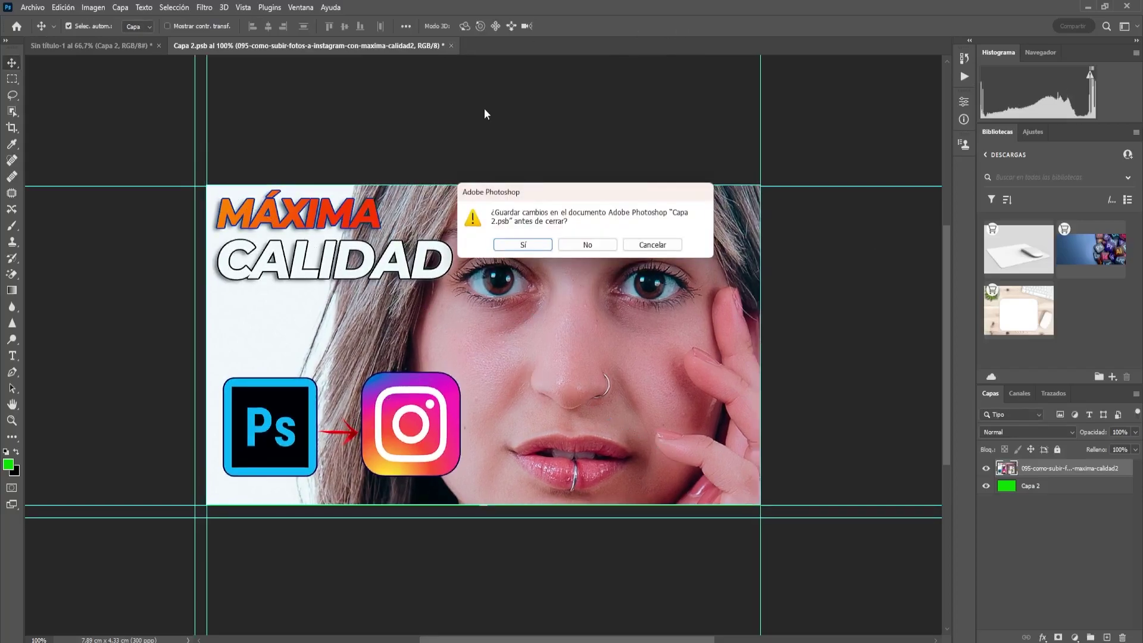
{"action": "left_click", "coordinate": [524, 245]}
- Open the Capa 3 smart object's contents and place 092-Como-hacer-letras-con-fondo-de-imagen-en-Photoshop2.jpg as an embedded element
{"action": "double_click", "coordinate": [1012, 488]}
{"action": "left_click", "coordinate": [632, 291]}
{"action": "left_click", "coordinate": [32, 8]}
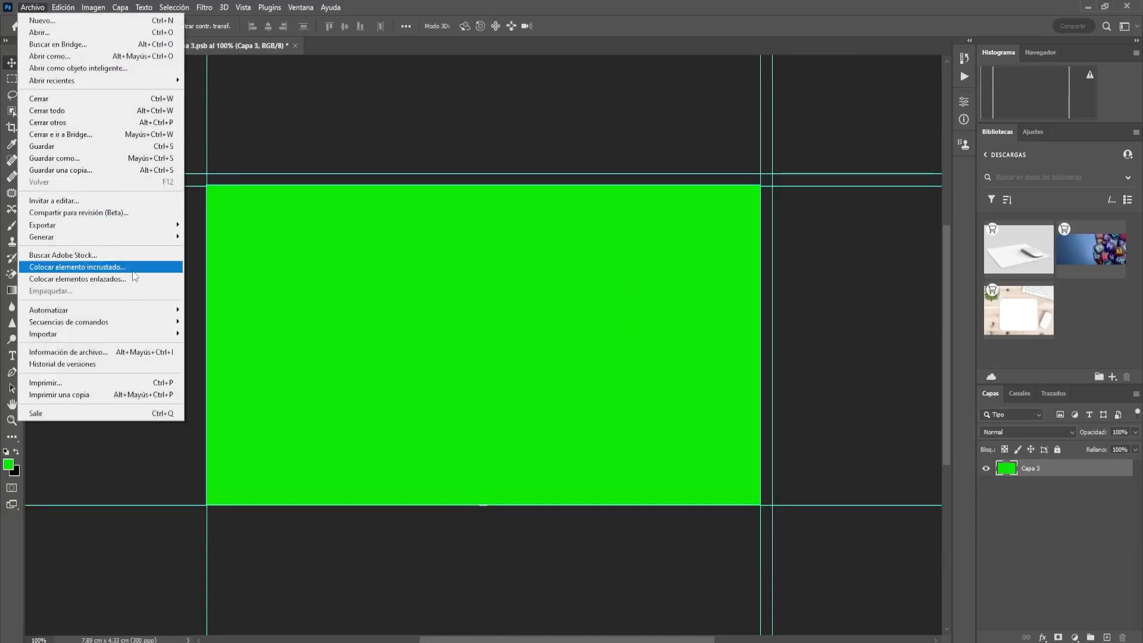
{"action": "left_click", "coordinate": [77, 275]}
{"action": "left_click", "coordinate": [516, 186]}
{"action": "left_click", "coordinate": [717, 411]}
- Enlarge the TEXTO image to about 17,67 % to cover the canvas, and save and close Capa 3.psb
{"action": "left_click_drag", "start_coordinate": [212, 185], "coordinate": [204, 180]}
{"action": "left_click_drag", "start_coordinate": [754, 506], "coordinate": [762, 510]}
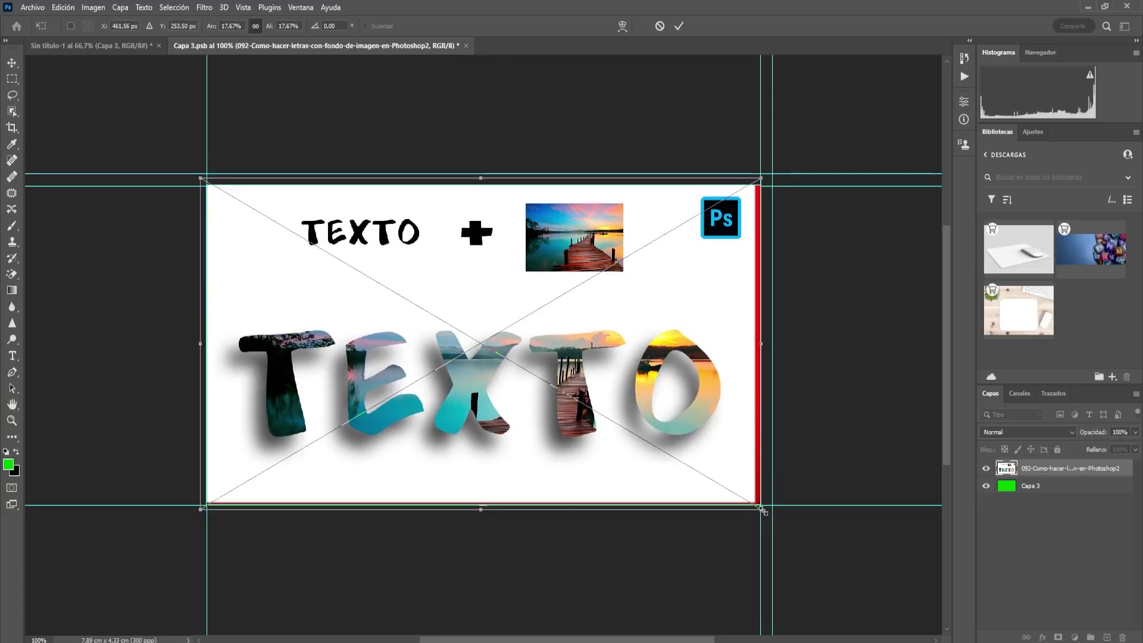
{"action": "left_click", "coordinate": [679, 26]}
{"action": "key", "text": "ctrl+w"}
{"action": "key", "text": "Return"}
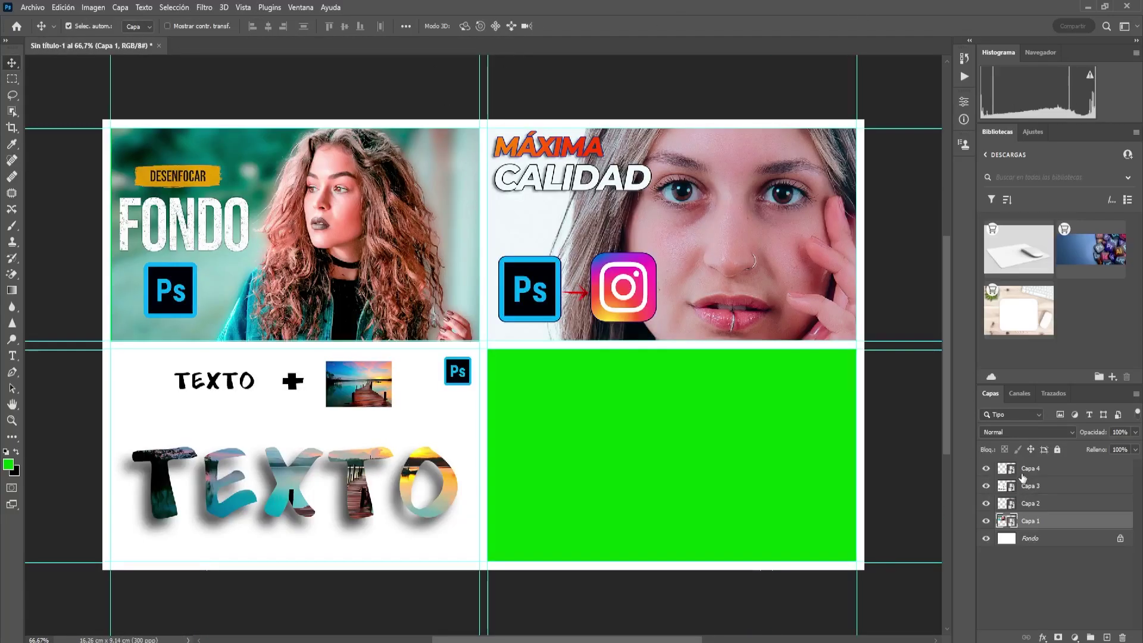
- Open the Capa 4 smart object's contents and place 053-COMO-hacer-IMAGEN-PNG-en-PHOTOSHOP-2021.jpg as an embedded element
{"action": "double_click", "coordinate": [1007, 468]}
{"action": "left_click", "coordinate": [646, 291]}
{"action": "left_click", "coordinate": [32, 7]}
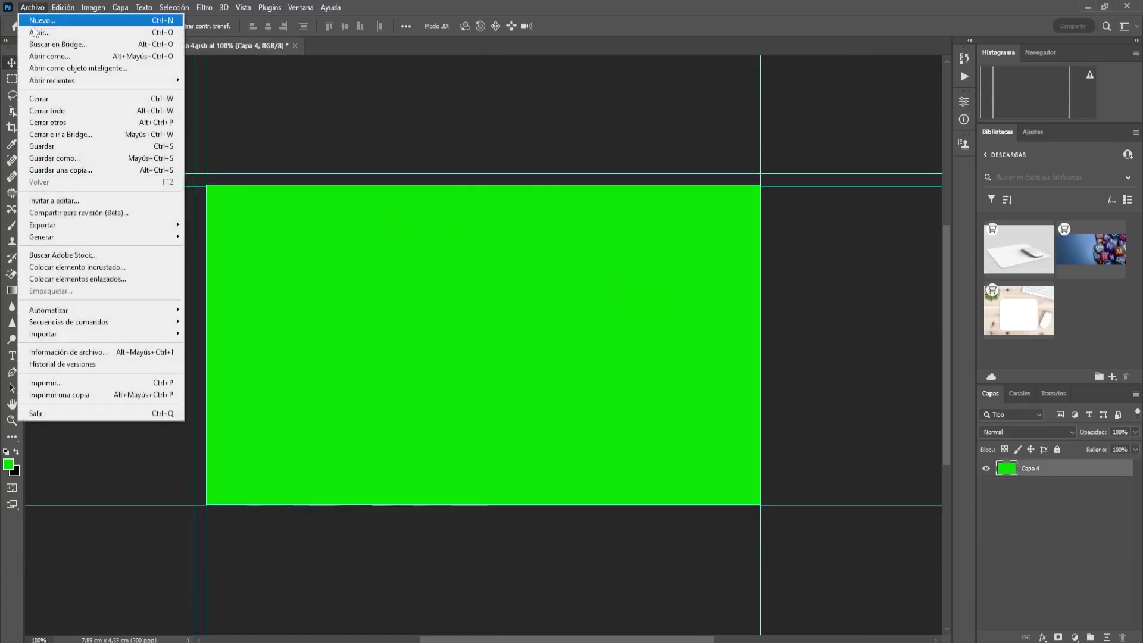
{"action": "left_click", "coordinate": [59, 268]}
{"action": "left_click", "coordinate": [475, 190]}
{"action": "double_click", "coordinate": [474, 192]}
- Enlarge the JPG/PNG image sideways to cover the canvas width, and save and close Capa 4.psb
{"action": "left_click_drag", "start_coordinate": [214, 345], "coordinate": [207, 346]}
{"action": "mouse_move", "coordinate": [755, 345]}
{"action": "left_mouse_down"}
{"action": "mouse_move", "coordinate": [773, 350]}
{"action": "mouse_move", "coordinate": [763, 349]}
{"action": "left_mouse_up"}
{"action": "key", "text": "Return"}
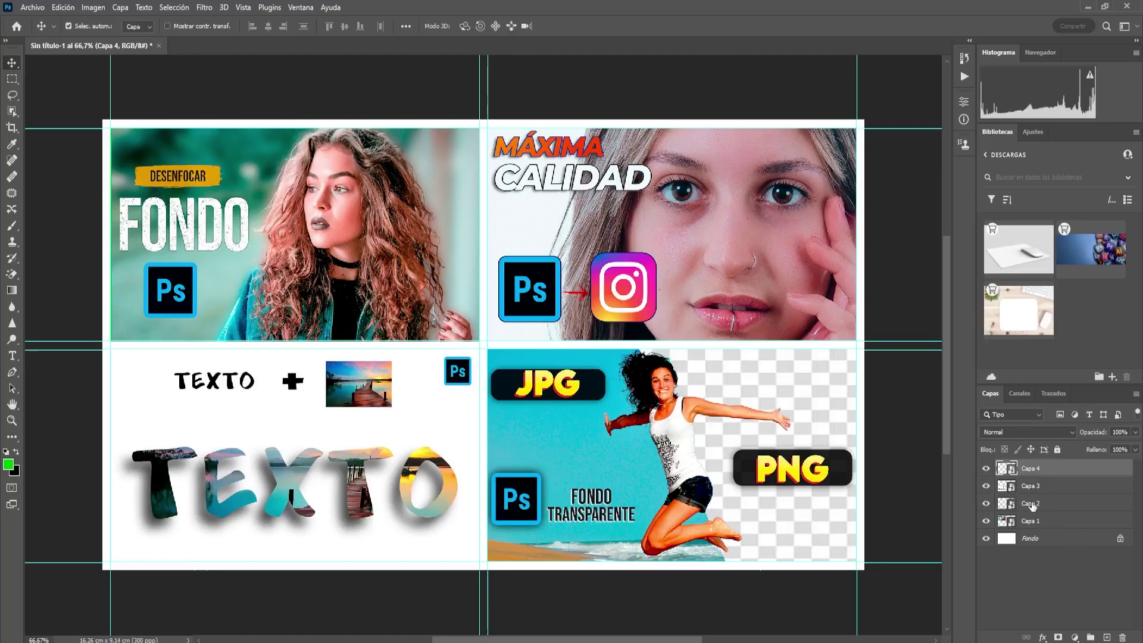
- Add a Trazo (stroke) layer style to Capa 1 with its position set to Interior and its size to 8 px
{"action": "left_click", "coordinate": [1043, 522]}
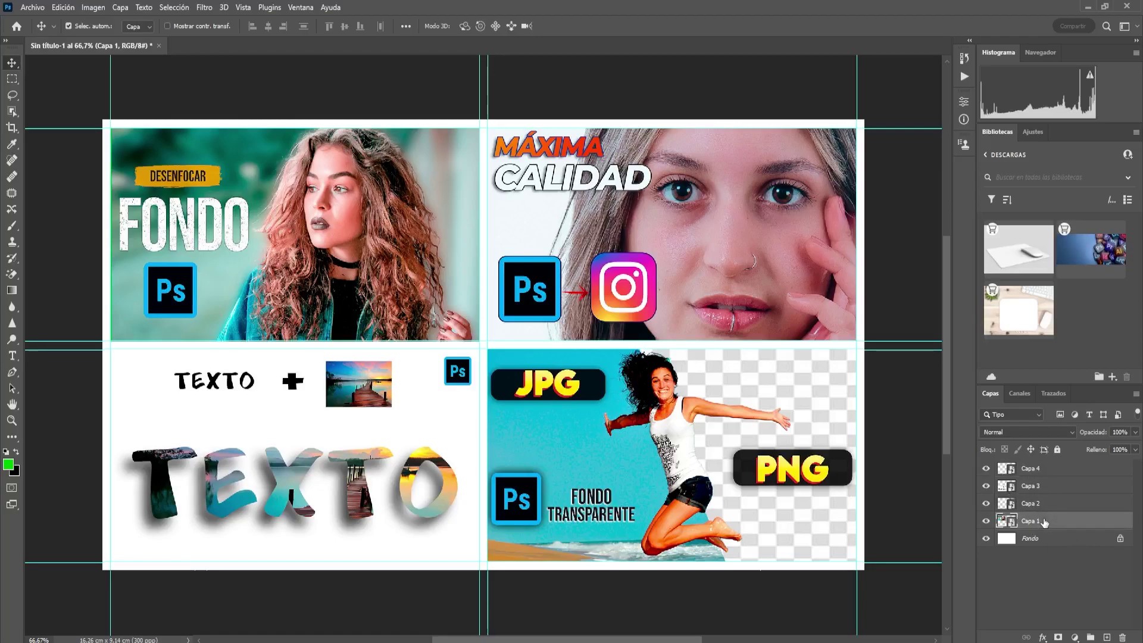
{"action": "left_click", "coordinate": [1043, 637]}
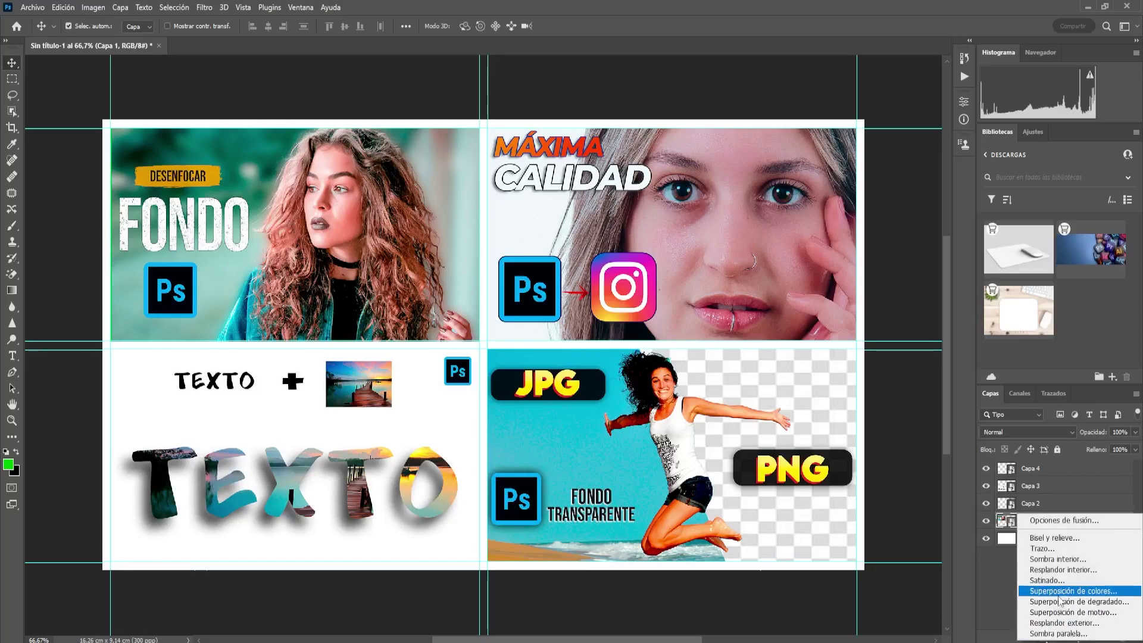
{"action": "left_click", "coordinate": [1057, 548]}
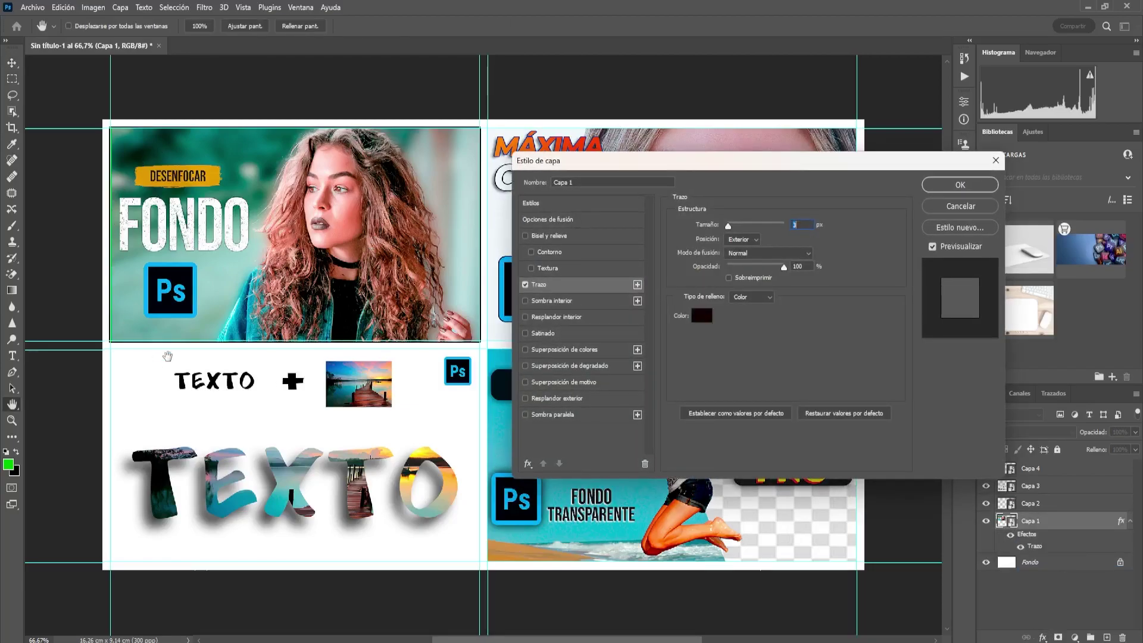
{"action": "left_click_drag", "start_coordinate": [766, 160], "coordinate": [756, 161]}
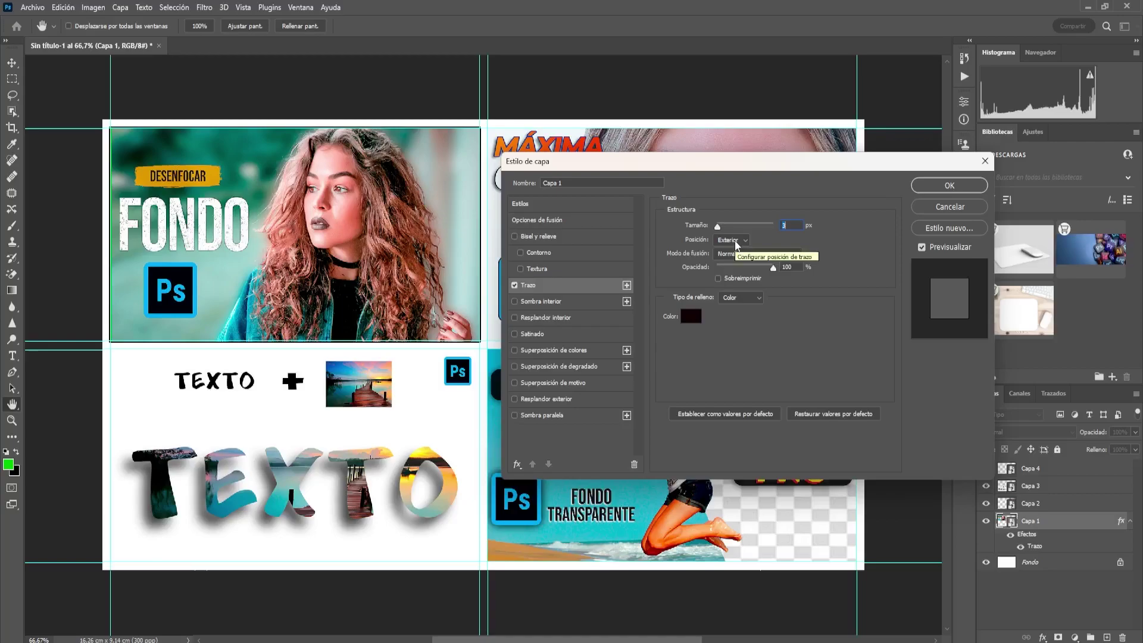
{"action": "left_click", "coordinate": [735, 241]}
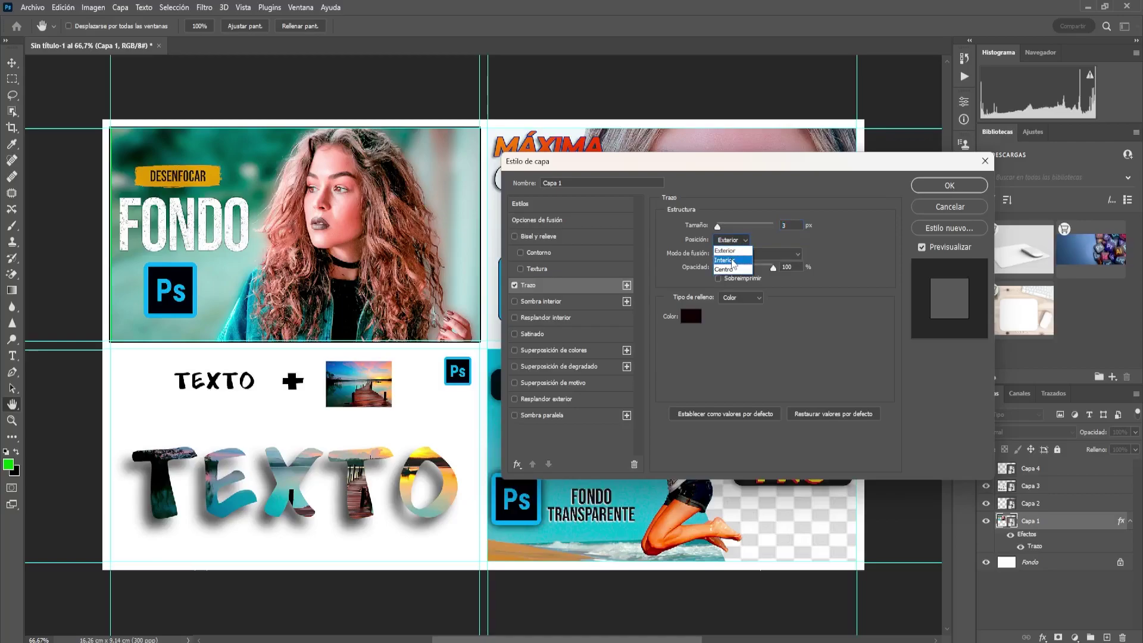
{"action": "left_click", "coordinate": [733, 260]}
{"action": "key", "text": "Down"}
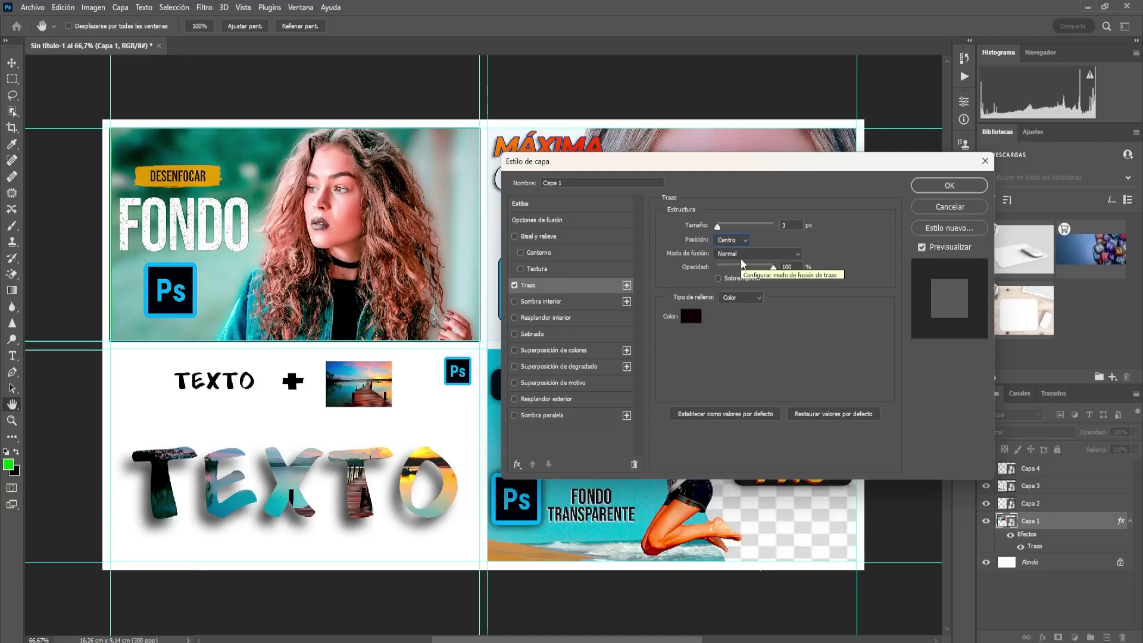
{"action": "left_click", "coordinate": [743, 240]}
{"action": "left_click", "coordinate": [736, 260]}
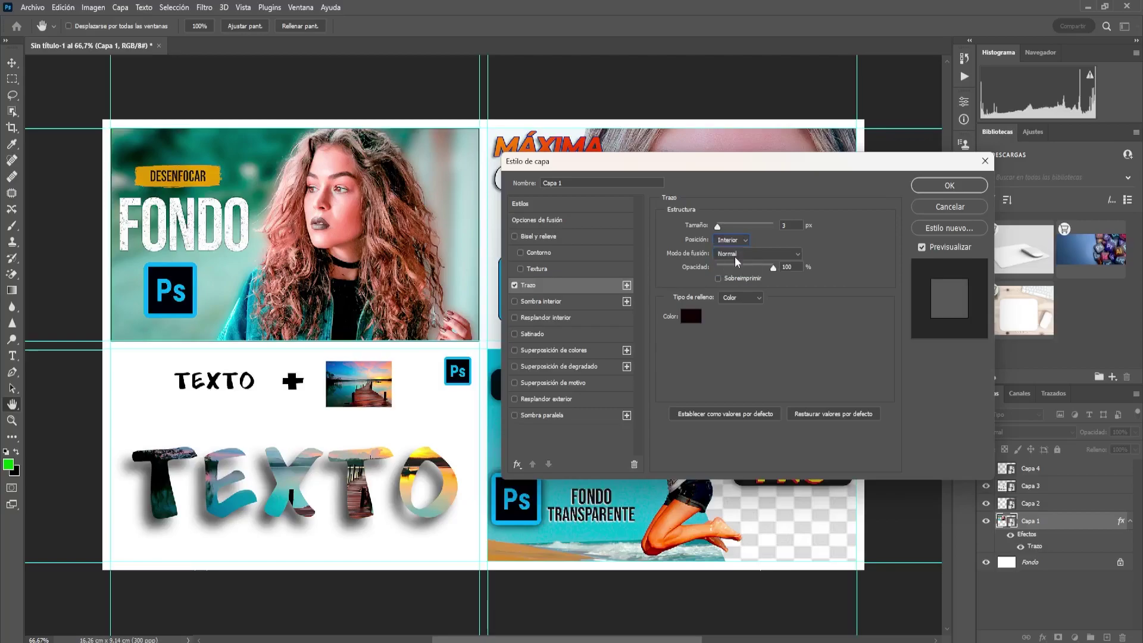
{"action": "left_click_drag", "start_coordinate": [717, 226], "coordinate": [720, 227]}
{"action": "left_click_drag", "start_coordinate": [721, 229], "coordinate": [723, 228]}
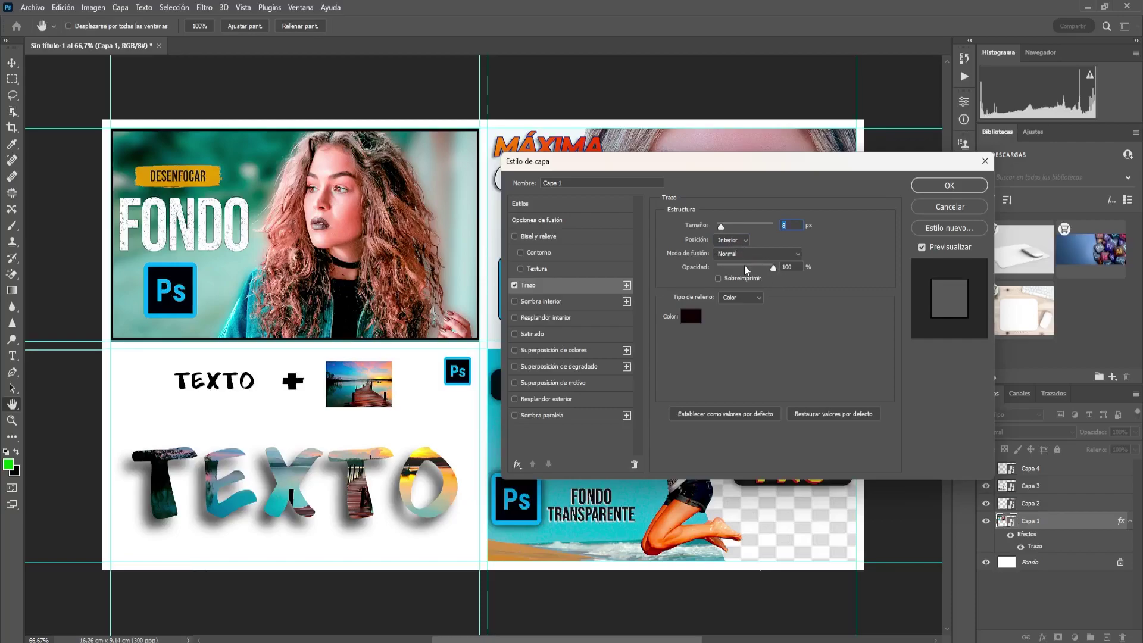
- Give the stroke Normal blend mode and yellow colour #ecc344, with a size of 10 px and 60 % opacity
{"action": "left_click", "coordinate": [734, 252]}
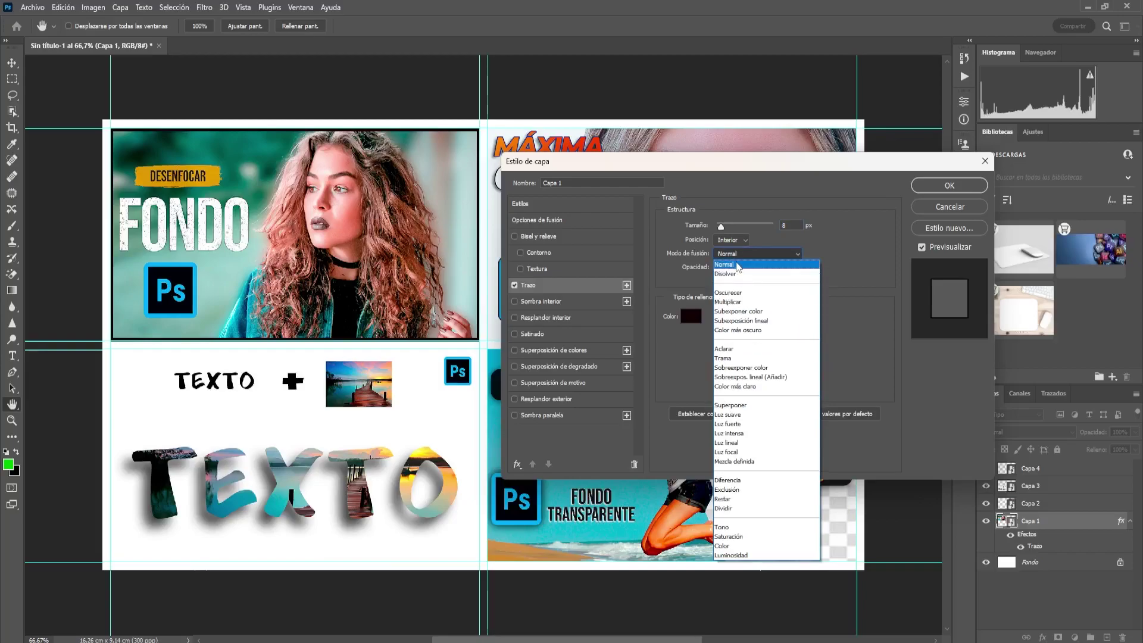
{"action": "left_click", "coordinate": [737, 265]}
{"action": "left_click", "coordinate": [693, 316]}
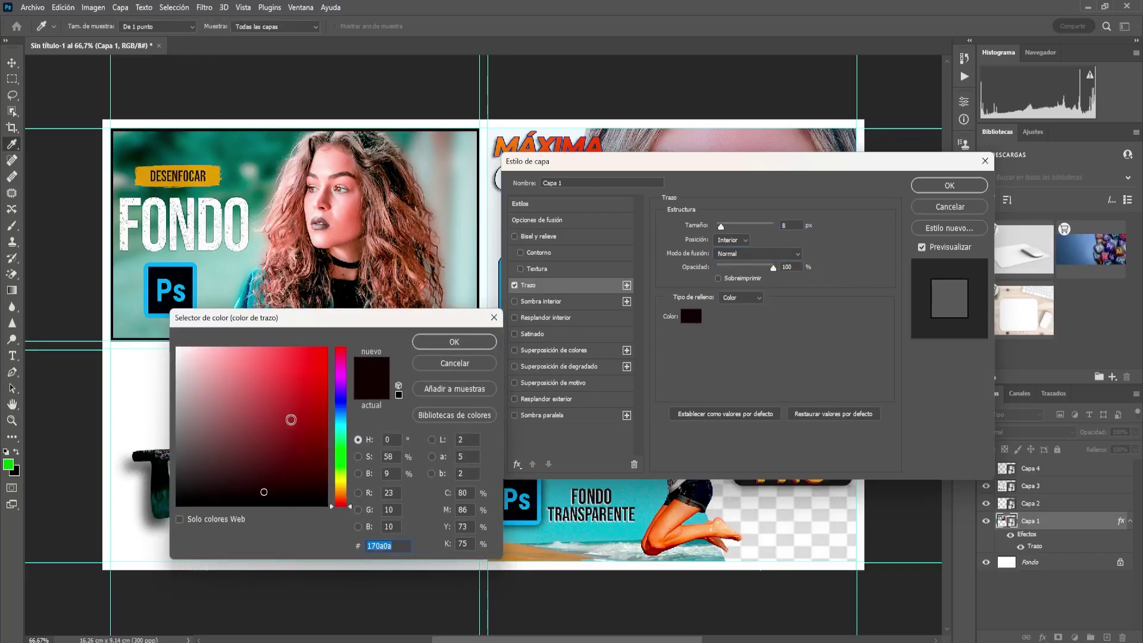
{"action": "left_click_drag", "start_coordinate": [342, 457], "coordinate": [345, 485]}
{"action": "left_click_drag", "start_coordinate": [268, 494], "coordinate": [283, 358]}
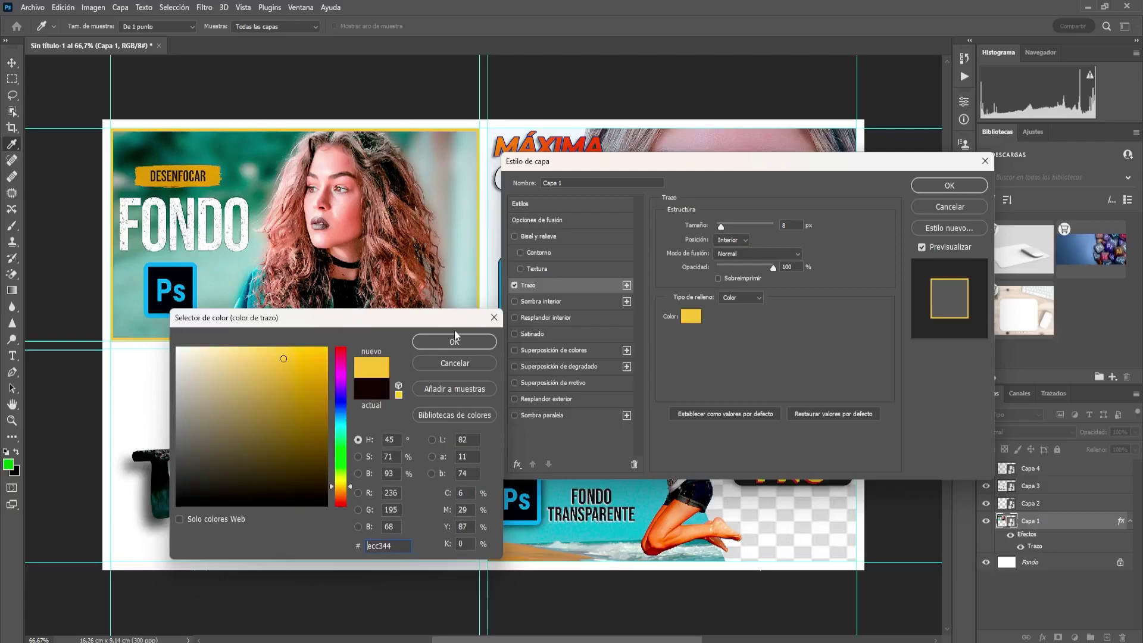
{"action": "left_click", "coordinate": [454, 341]}
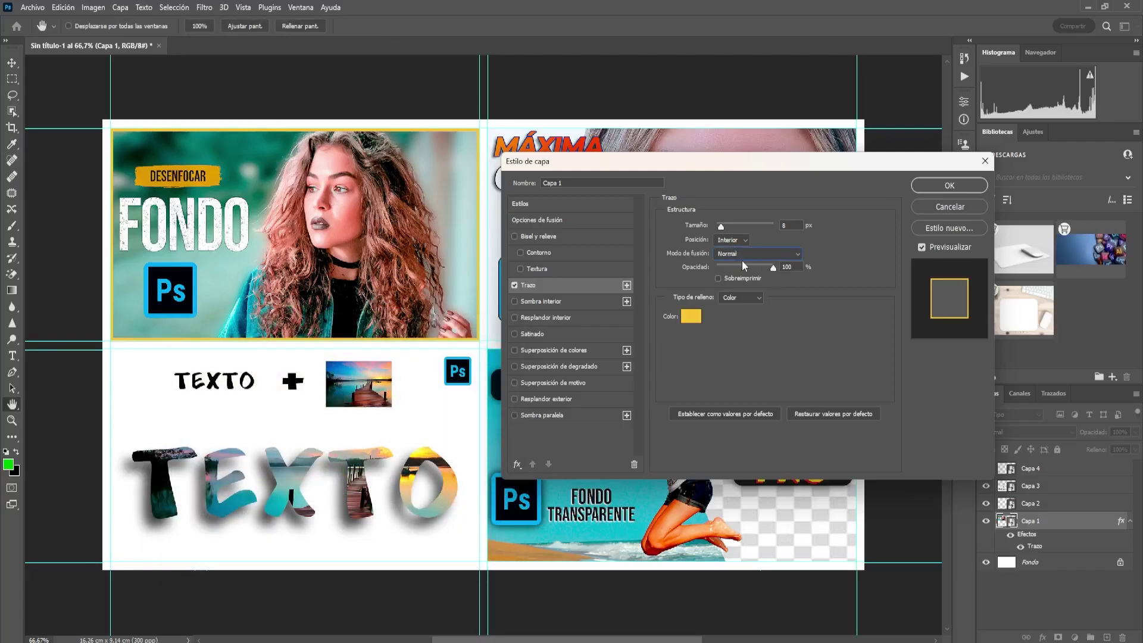
{"action": "left_click_drag", "start_coordinate": [722, 224], "coordinate": [721, 225]}
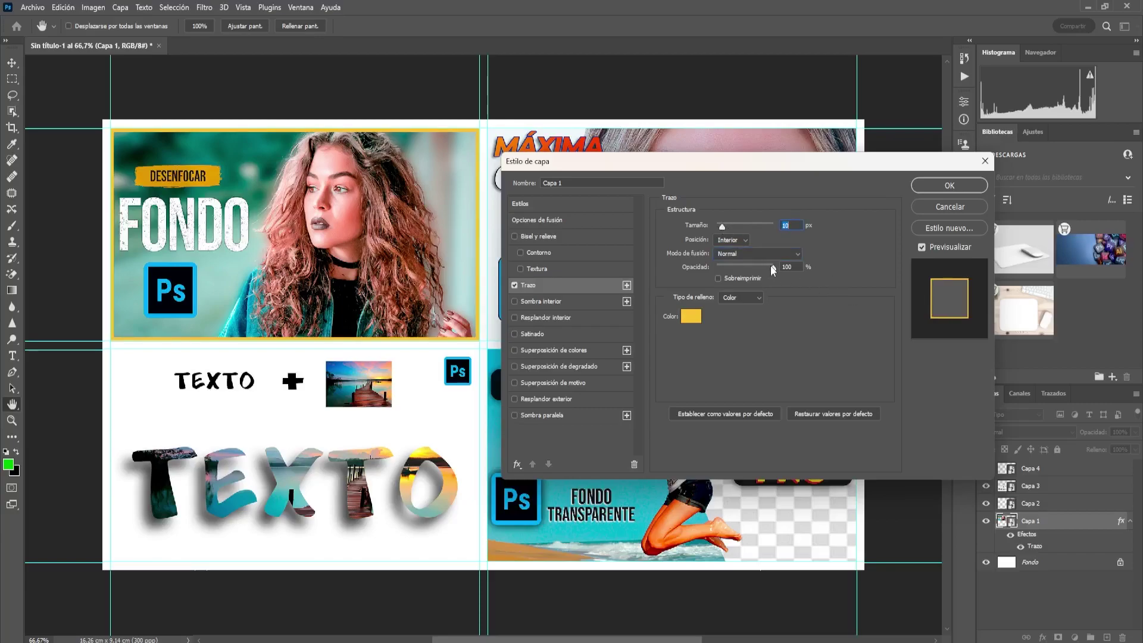
{"action": "left_click_drag", "start_coordinate": [769, 266], "coordinate": [746, 263]}
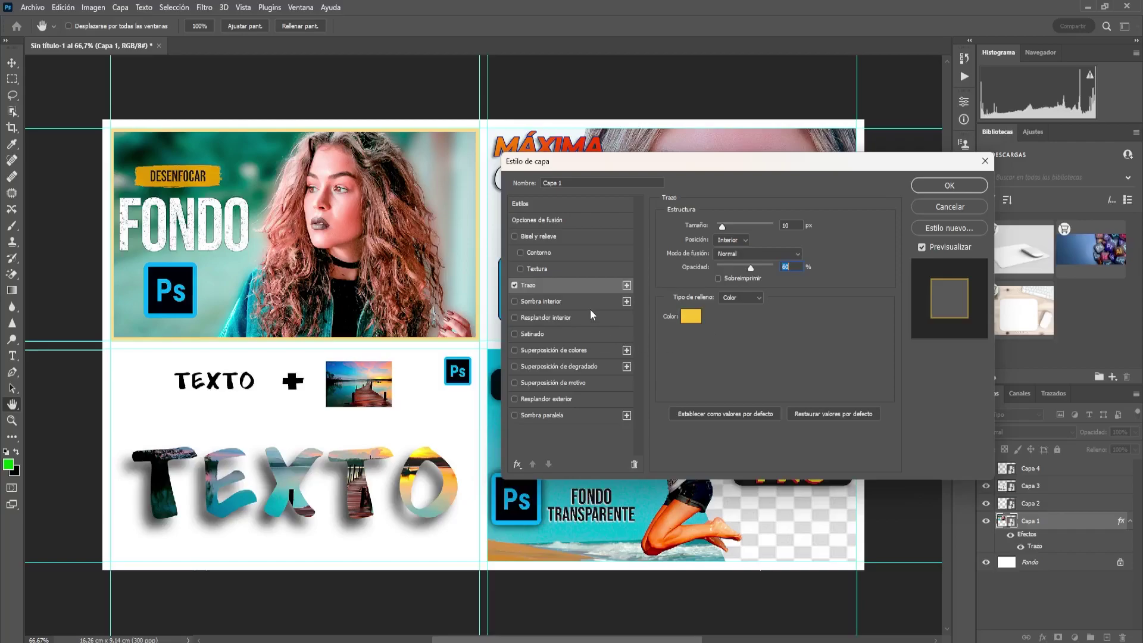
- Add a drop shadow to Capa 1 with 25 % opacity, 129° angle, 22 px distance, 3 % spread and 9 px size, and apply the styles
{"action": "left_click", "coordinate": [514, 416]}
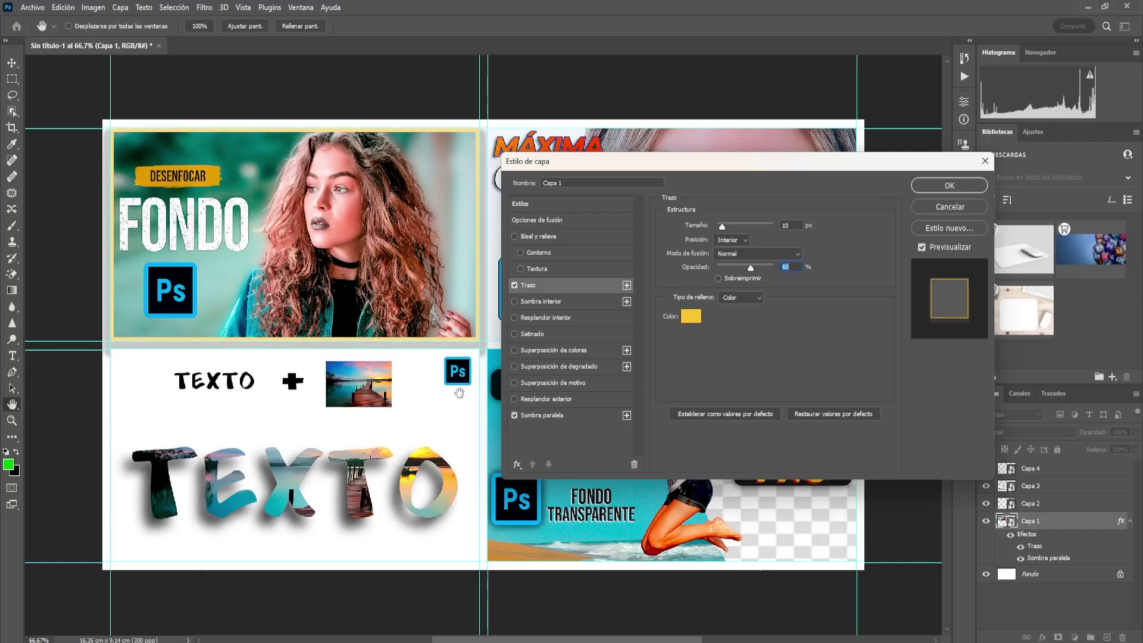
{"action": "left_click", "coordinate": [543, 416]}
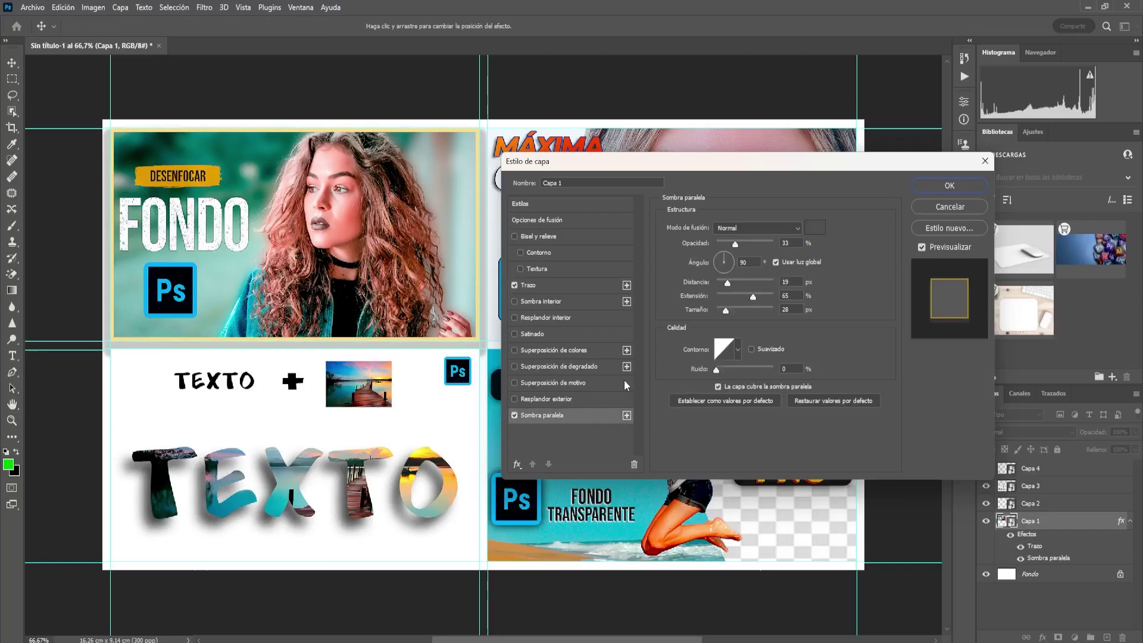
{"action": "left_click_drag", "start_coordinate": [736, 241], "coordinate": [720, 315]}
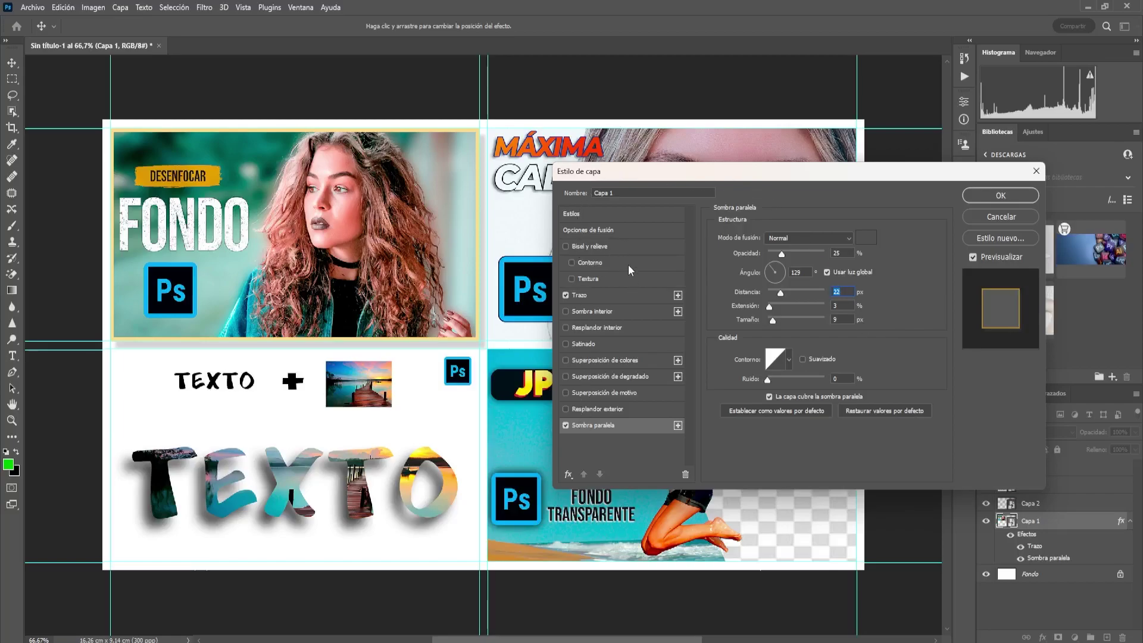
{"action": "left_click", "coordinate": [1001, 196]}
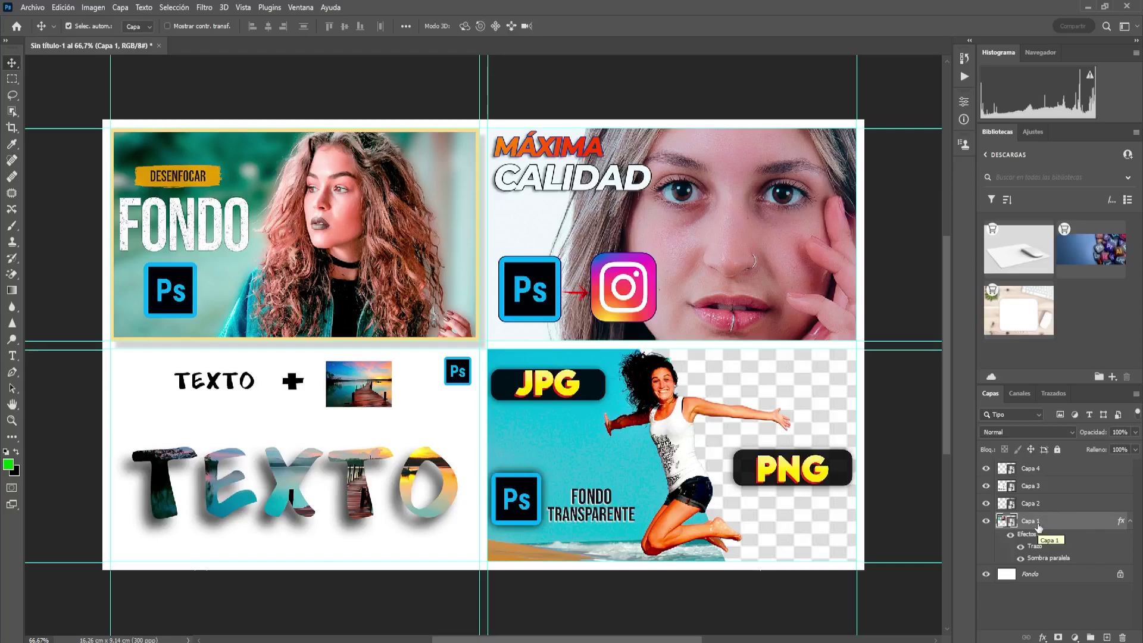
- Copy the layer style of Capa 1 and paste it onto Capa 2, Capa 3 and Capa 4 together
{"action": "right_click", "coordinate": [1037, 524]}
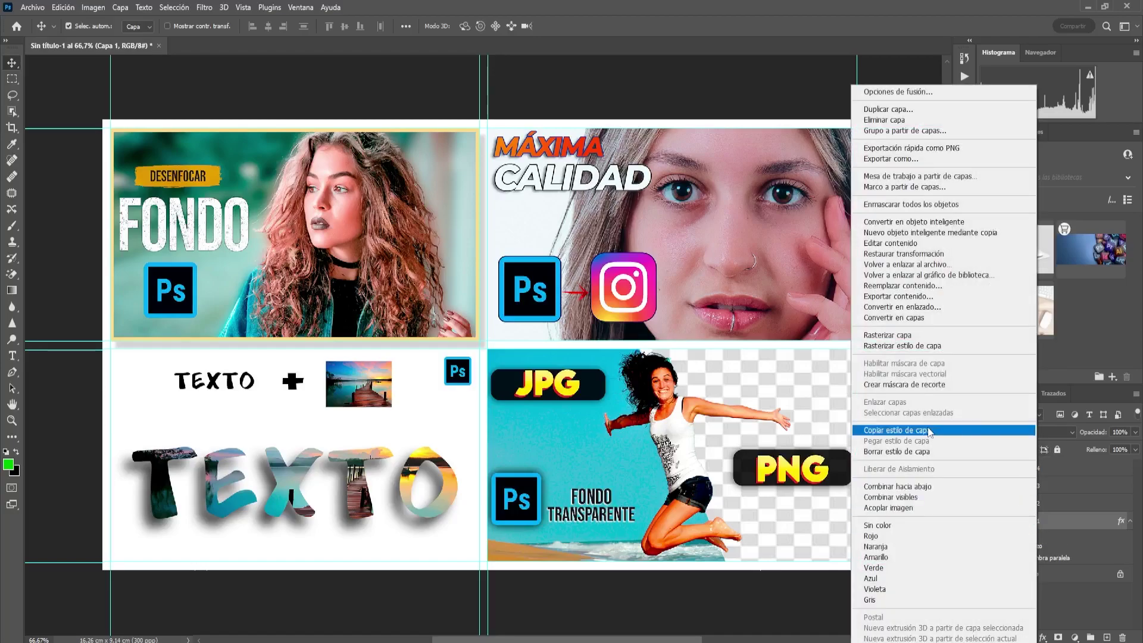
{"action": "left_click", "coordinate": [929, 430]}
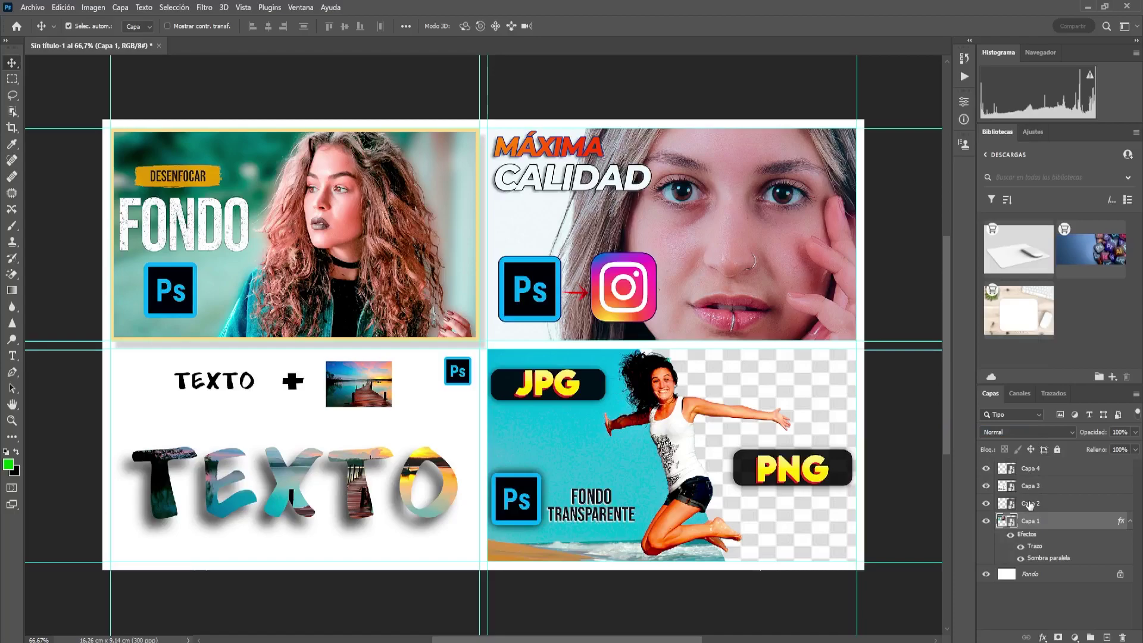
{"action": "left_click", "coordinate": [1029, 504]}
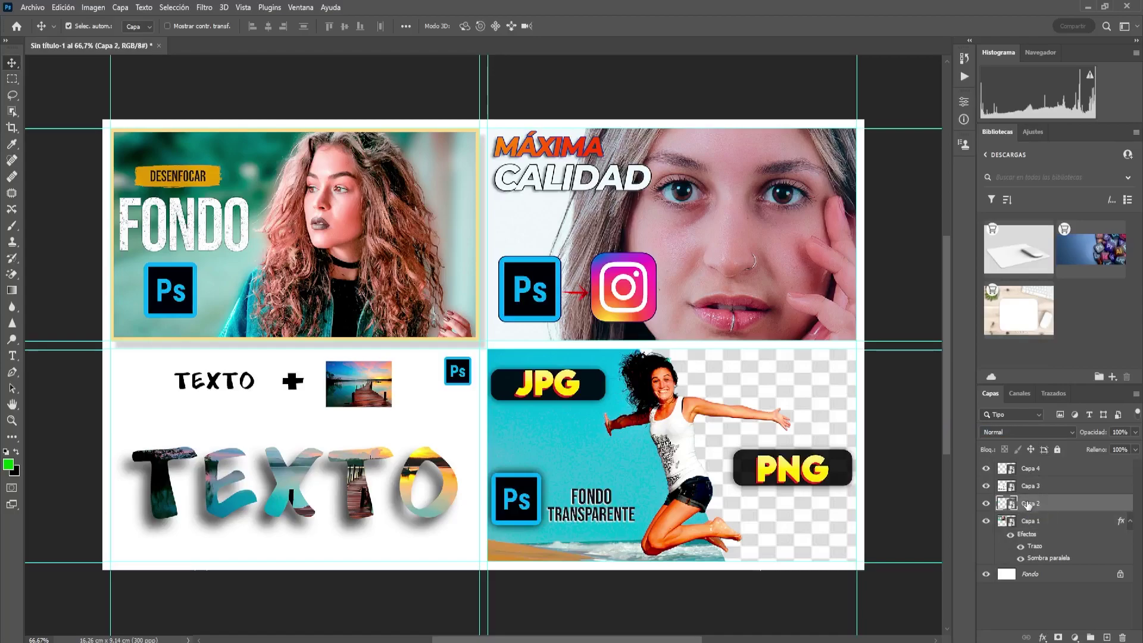
{"action": "left_click", "coordinate": [1036, 470], "text": "shift"}
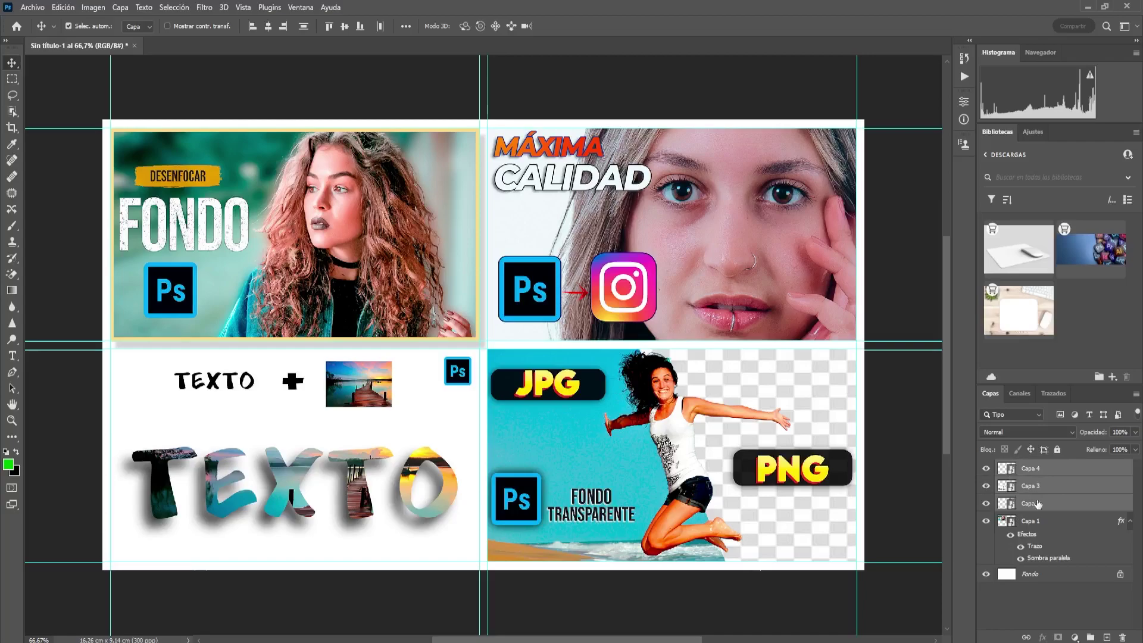
{"action": "right_click", "coordinate": [1048, 481]}
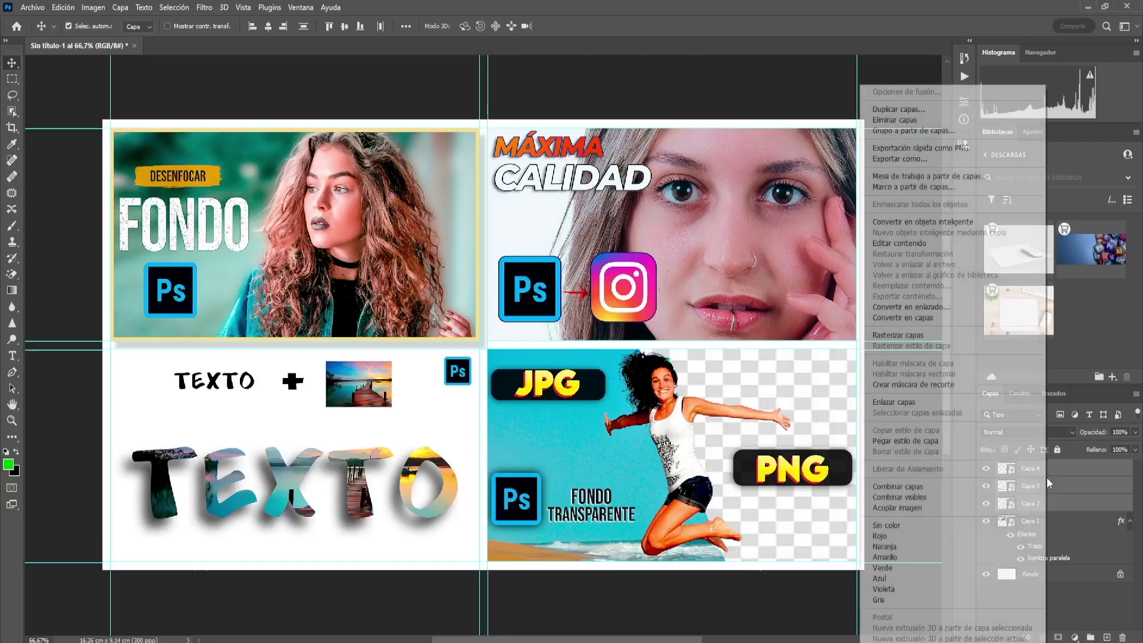
{"action": "left_click", "coordinate": [940, 442]}
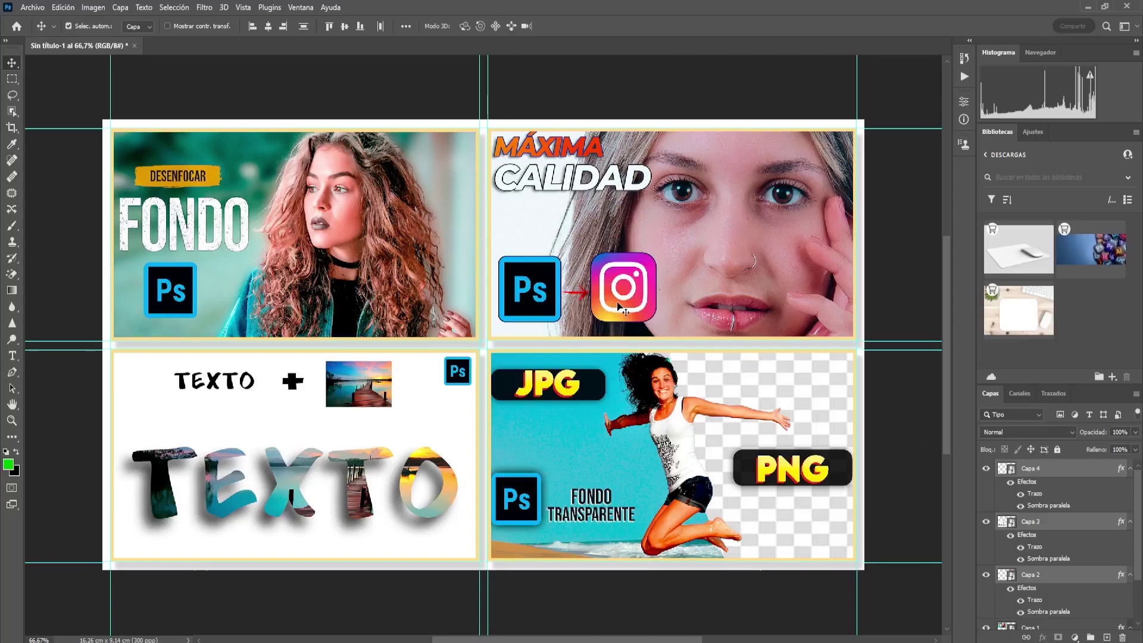
- Save a copy of the collage as Sin título-1.psd in Photoshop format with layers included
{"action": "left_click", "coordinate": [32, 9]}
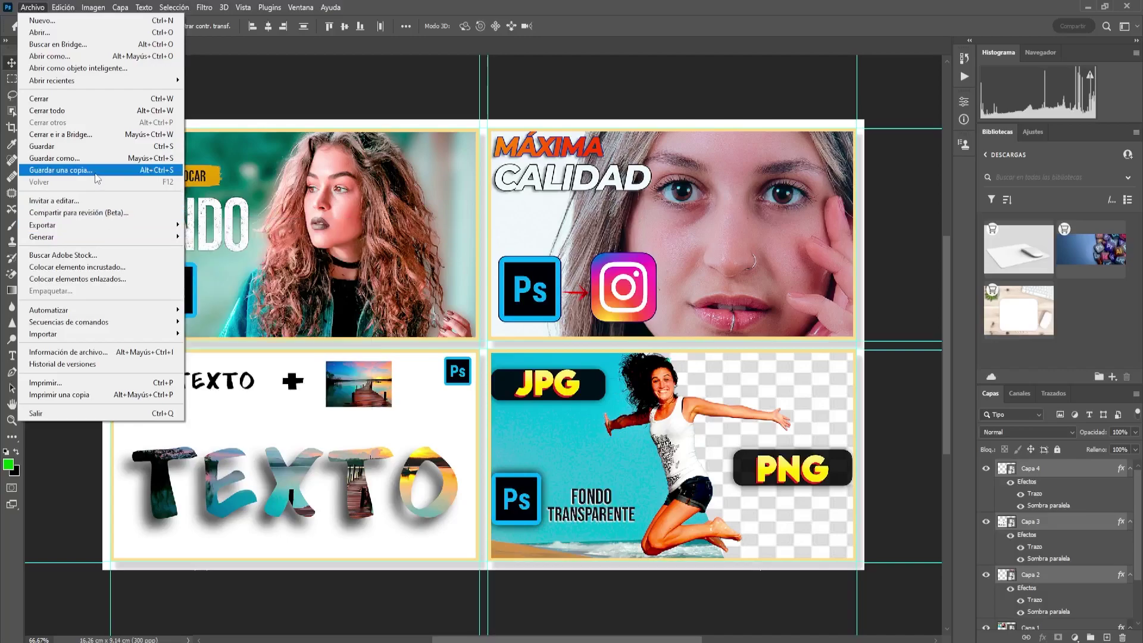
{"action": "left_click", "coordinate": [59, 170]}
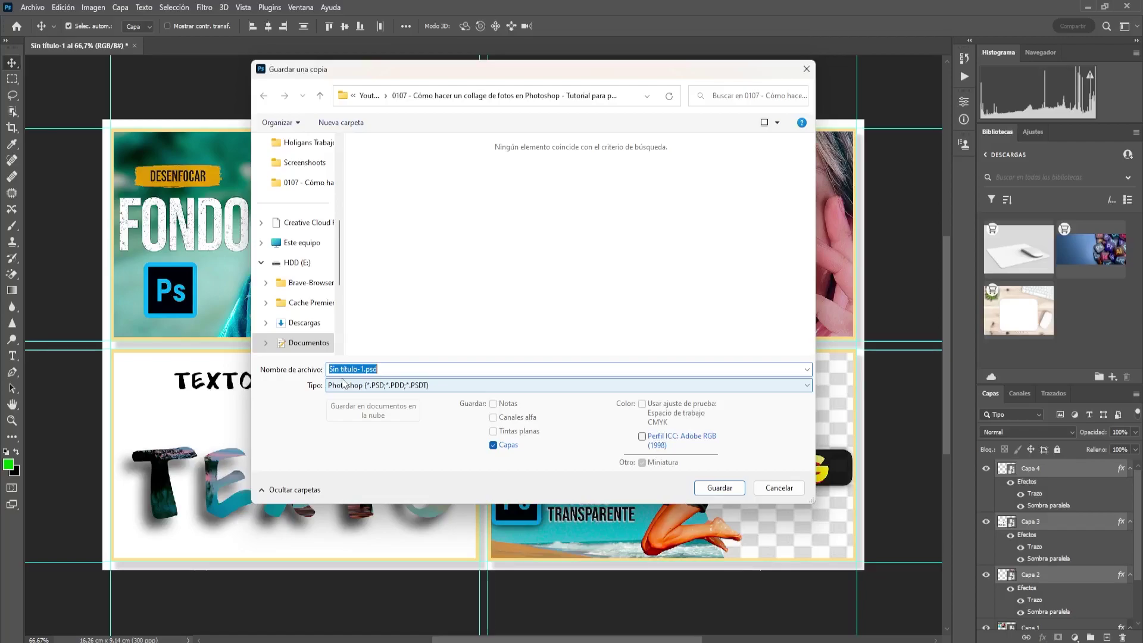
{"action": "left_click", "coordinate": [720, 488]}
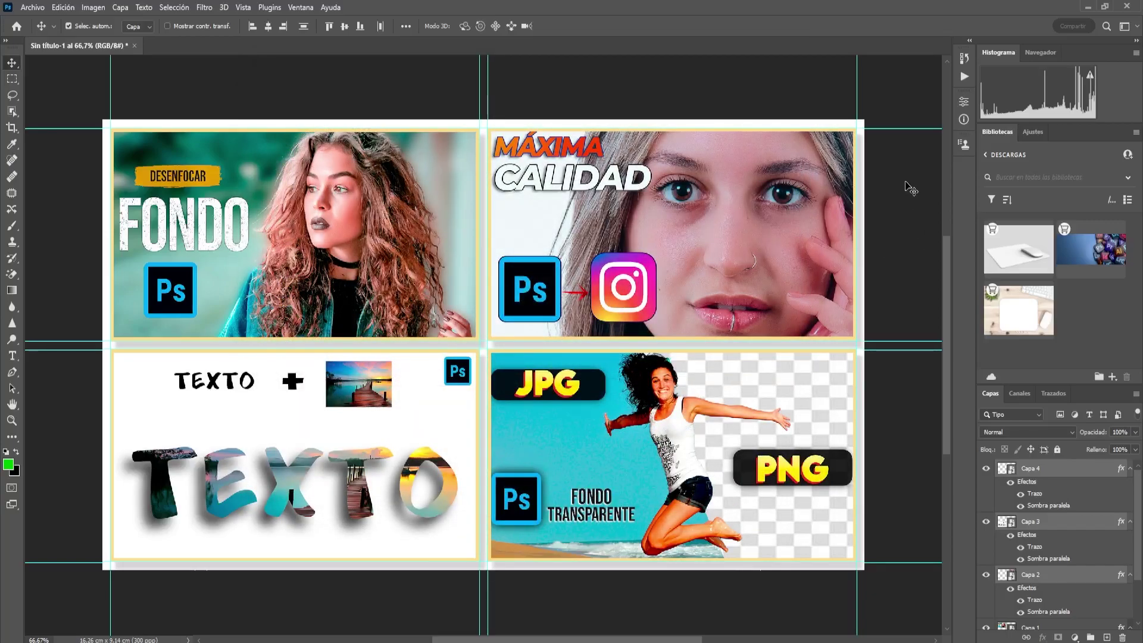